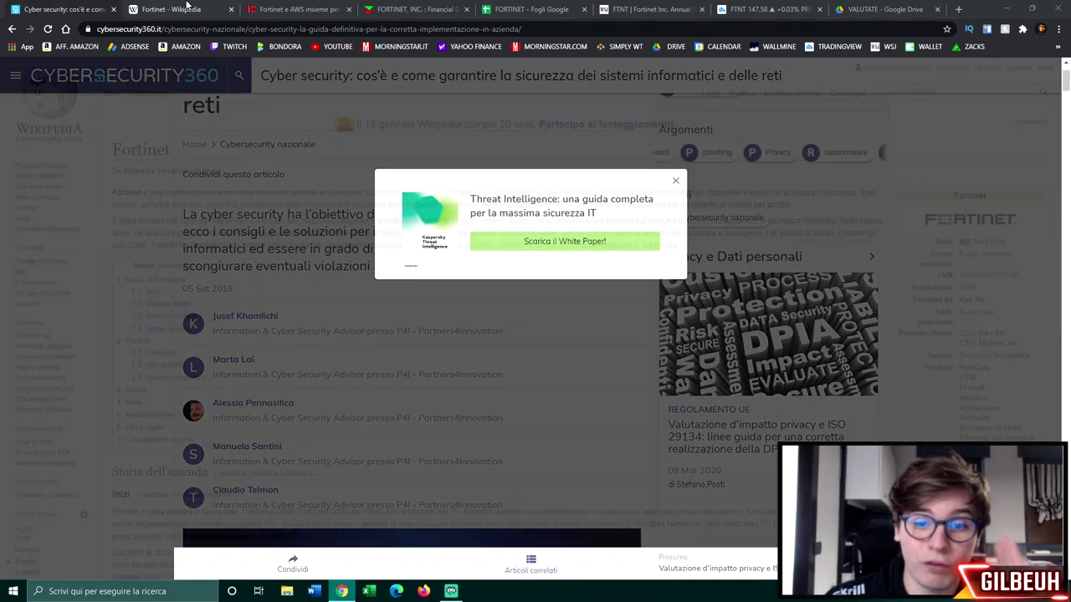
# View the Fortinet Wikipedia article, then bring the FORTINET spreadsheet tab beside it and set the sheet zoom to 125%
pyautogui.click(142, 9)
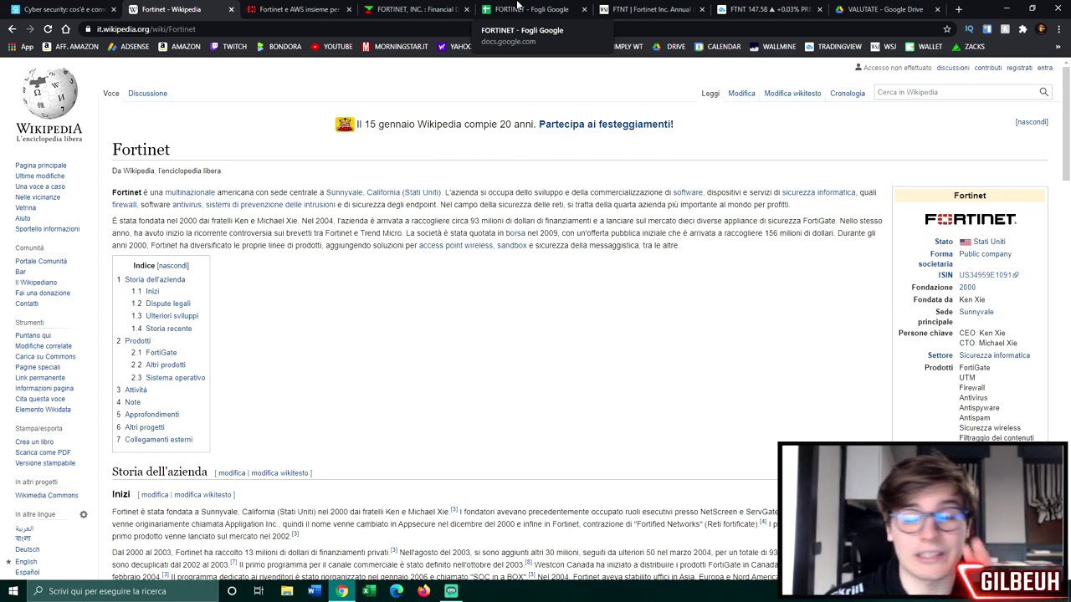
pyautogui.moveTo(517, 6); pyautogui.dragTo(297, 5)
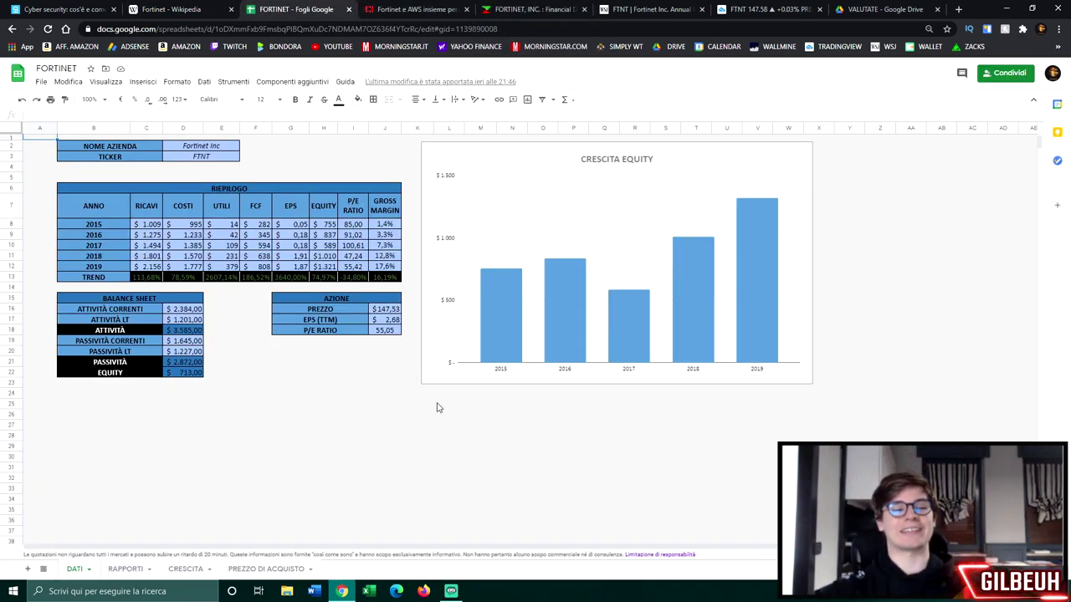
pyautogui.click(108, 101)
pyautogui.click(94, 189)
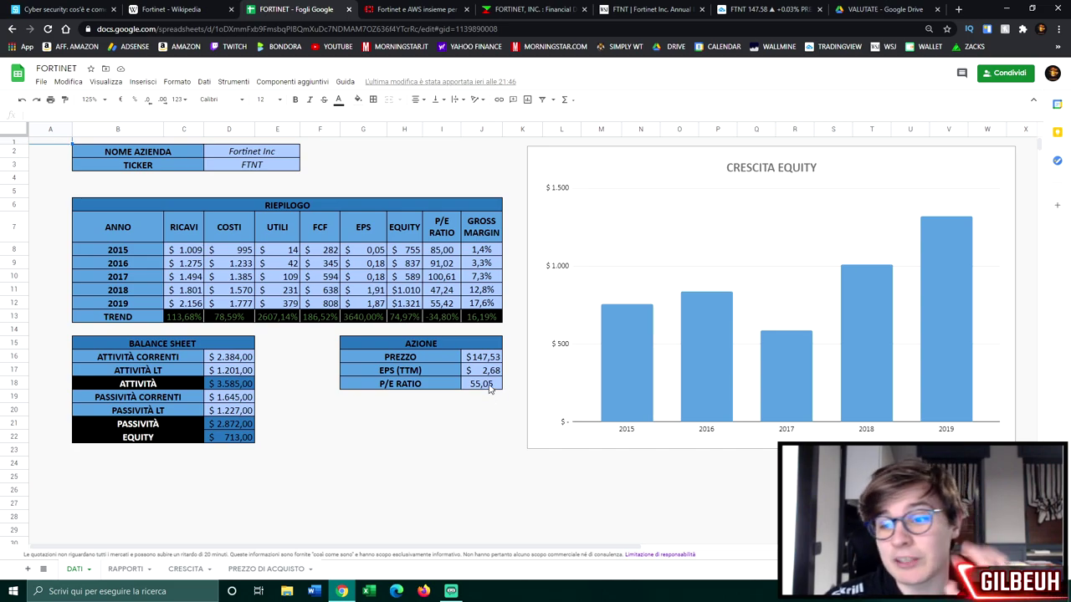
# Examine the growth estimates and five-year prices in the PREZZO DI ACQUISTO sheet, cross-checking them with the DATI sheet
pyautogui.click(265, 571)
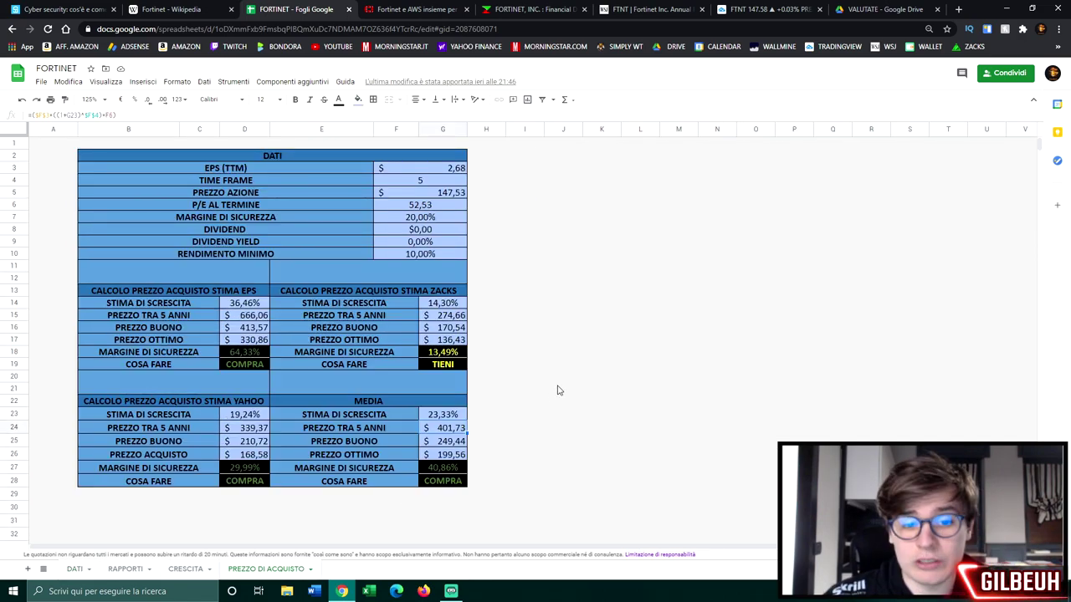
pyautogui.click(254, 416)
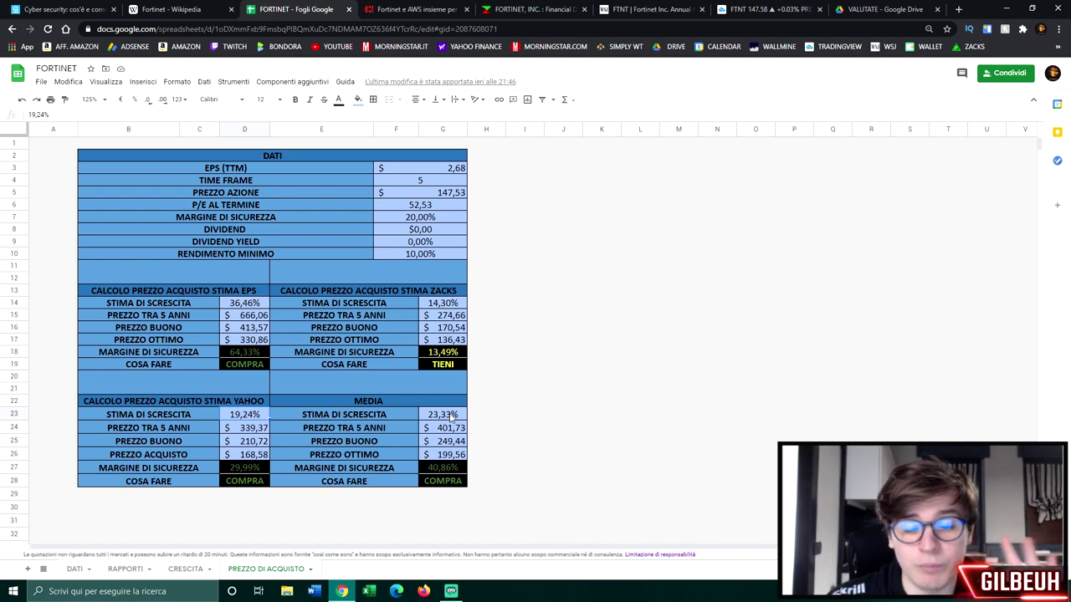
pyautogui.hotkey('ctrl', 'shift', 'pageup')
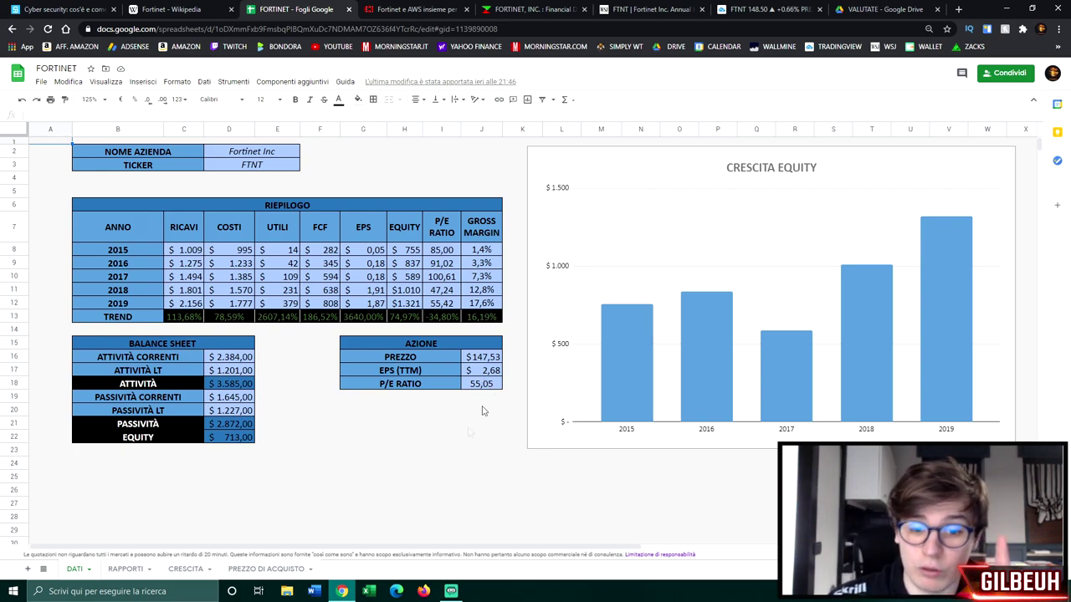
pyautogui.click(270, 569)
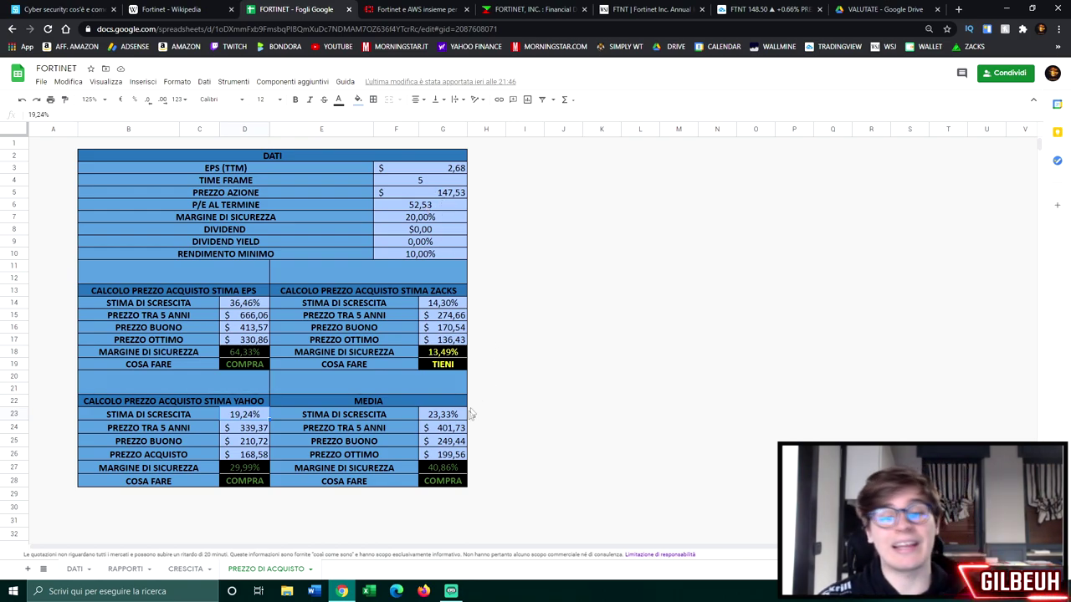
pyautogui.click(453, 430)
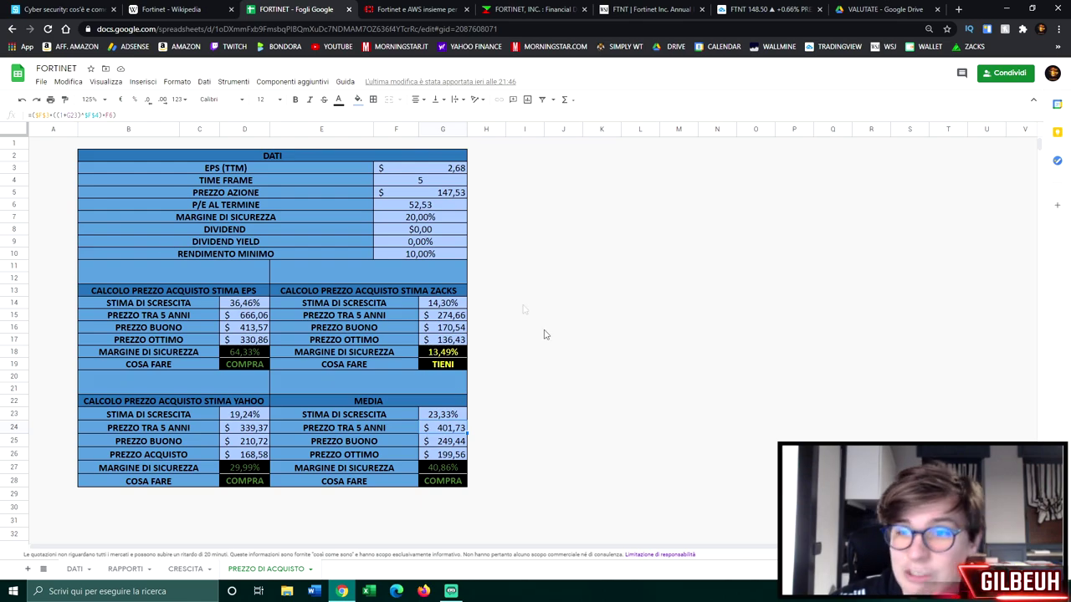
# On the TradingView FTNT chart, compress the price scale and measure the rise from the current price to about 402.90
pyautogui.click(761, 7)
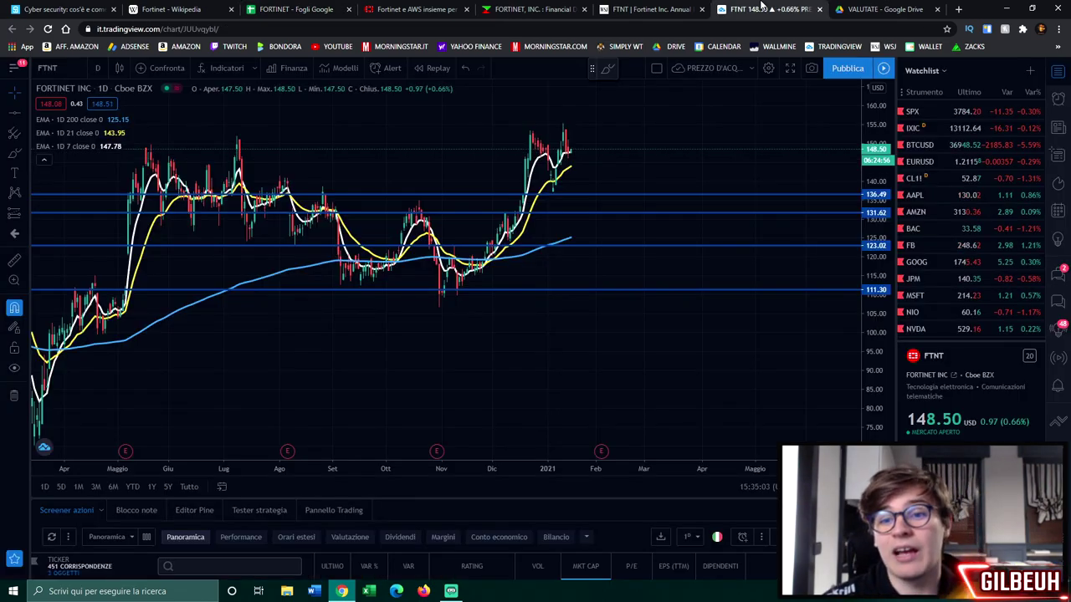
pyautogui.moveTo(881, 194); pyautogui.dragTo(878, 337)
pyautogui.moveTo(876, 166); pyautogui.dragTo(873, 352)
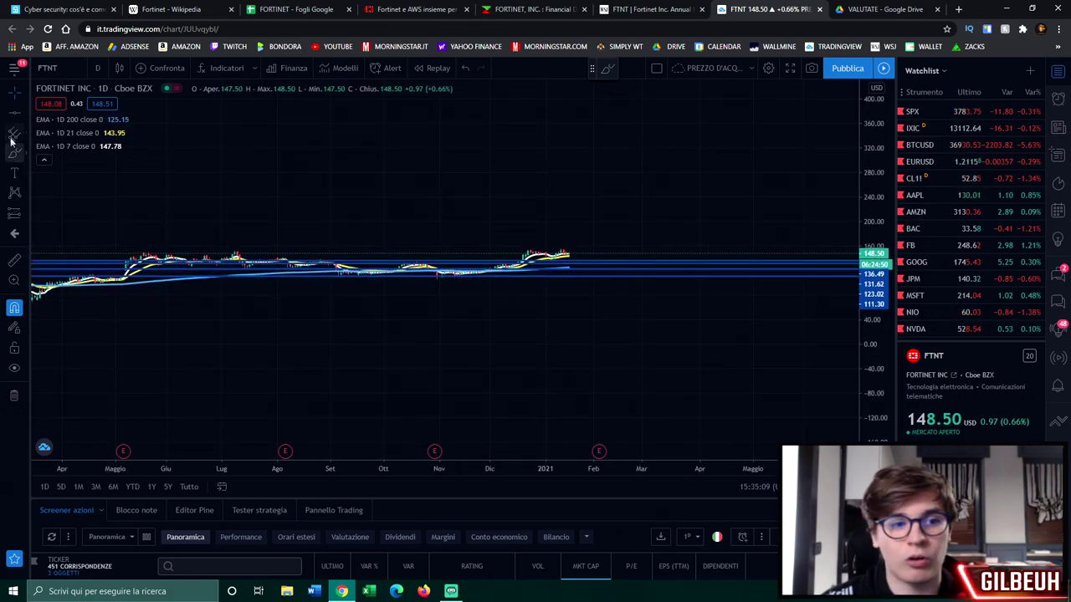
pyautogui.click(14, 261)
pyautogui.click(597, 252)
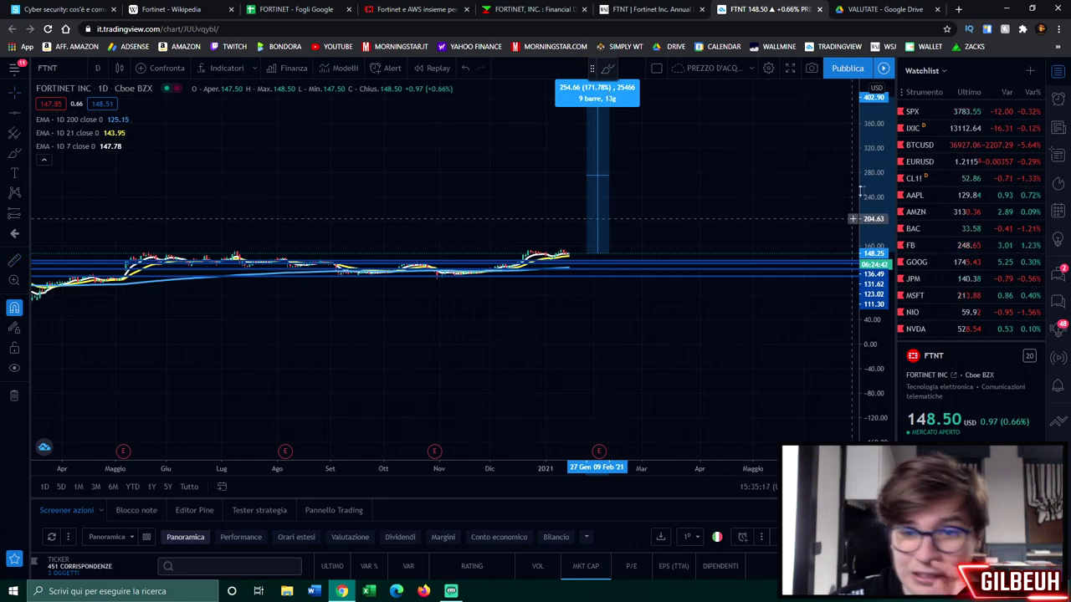
pyautogui.click(884, 167)
pyautogui.moveTo(884, 167); pyautogui.dragTo(875, 262)
# Return to the FORTINET spreadsheet and examine the financial health ratios in the RAPPORTI sheet
pyautogui.click(285, 7)
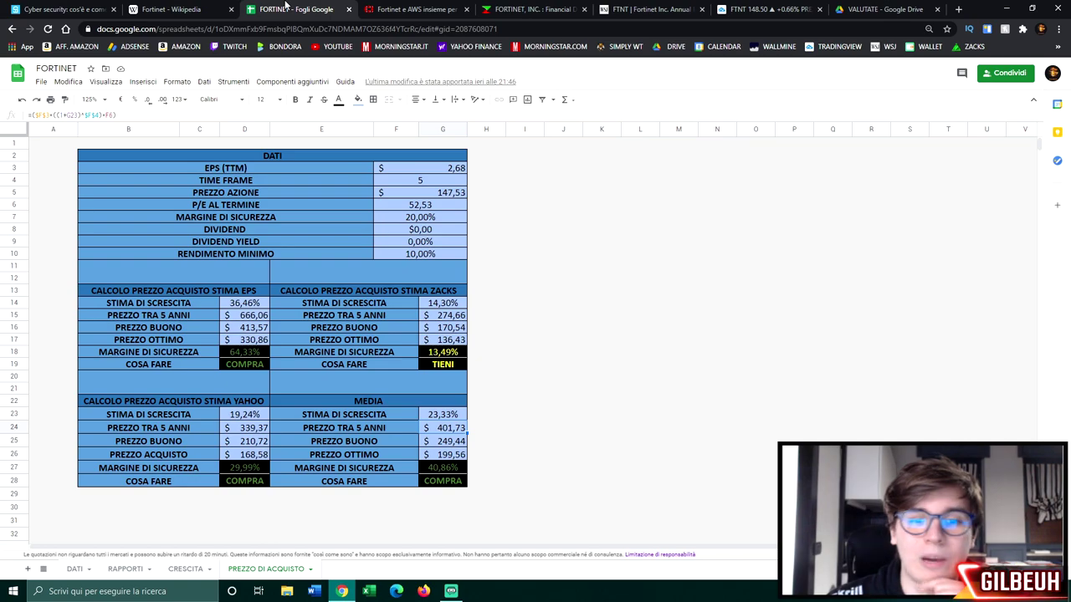
pyautogui.click(127, 569)
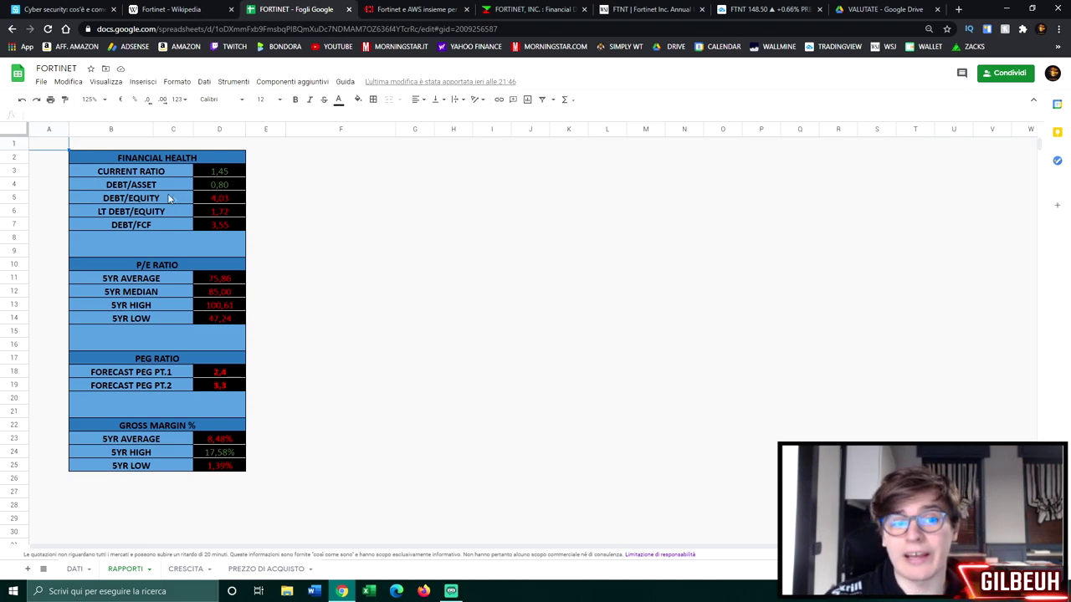
pyautogui.click(74, 569)
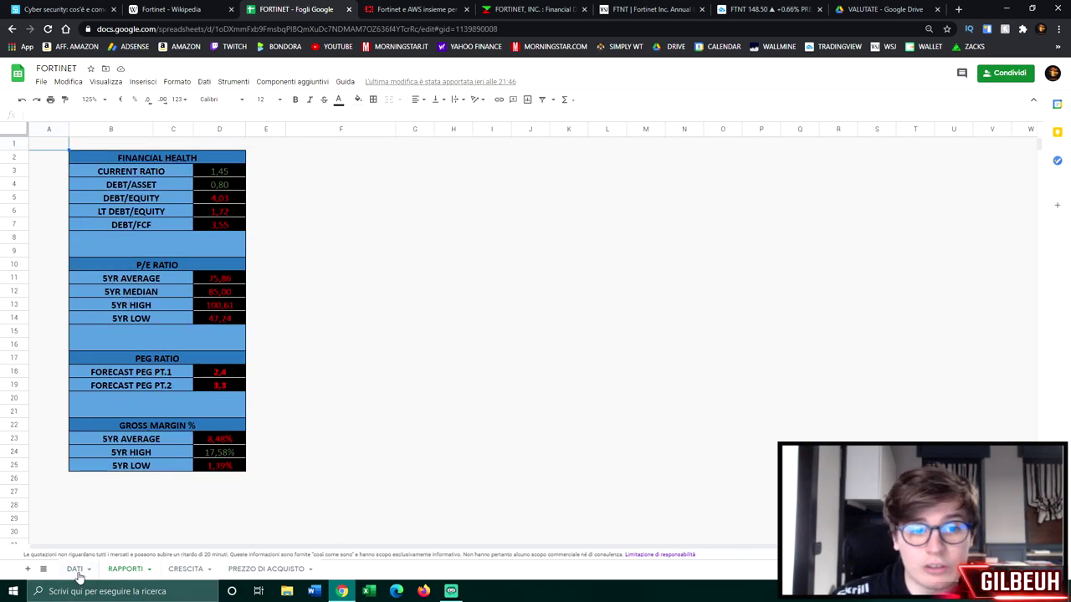
pyautogui.click(127, 569)
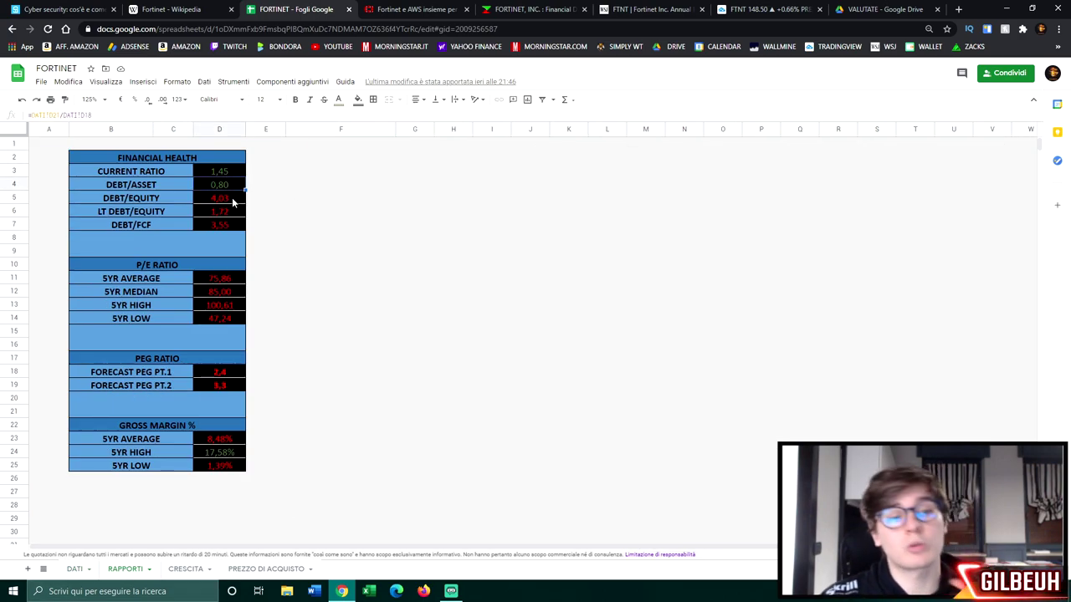
# Compare the equity trend in DATI with the yearly growth rates in CRESCITA, and check the PEG ratios in RAPPORTI
pyautogui.click(75, 568)
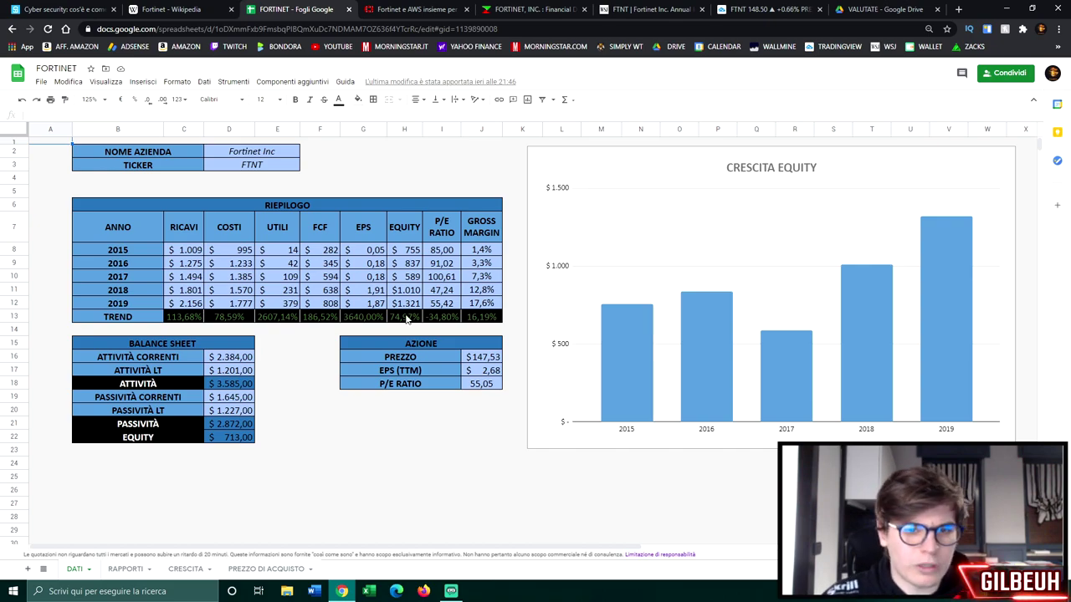
pyautogui.click(186, 569)
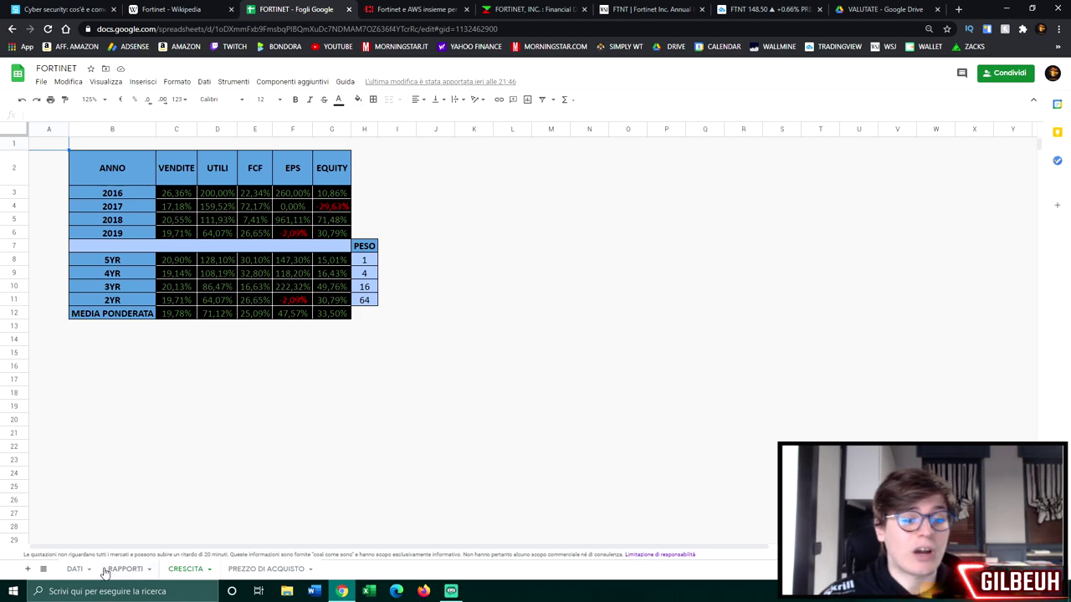
pyautogui.click(74, 569)
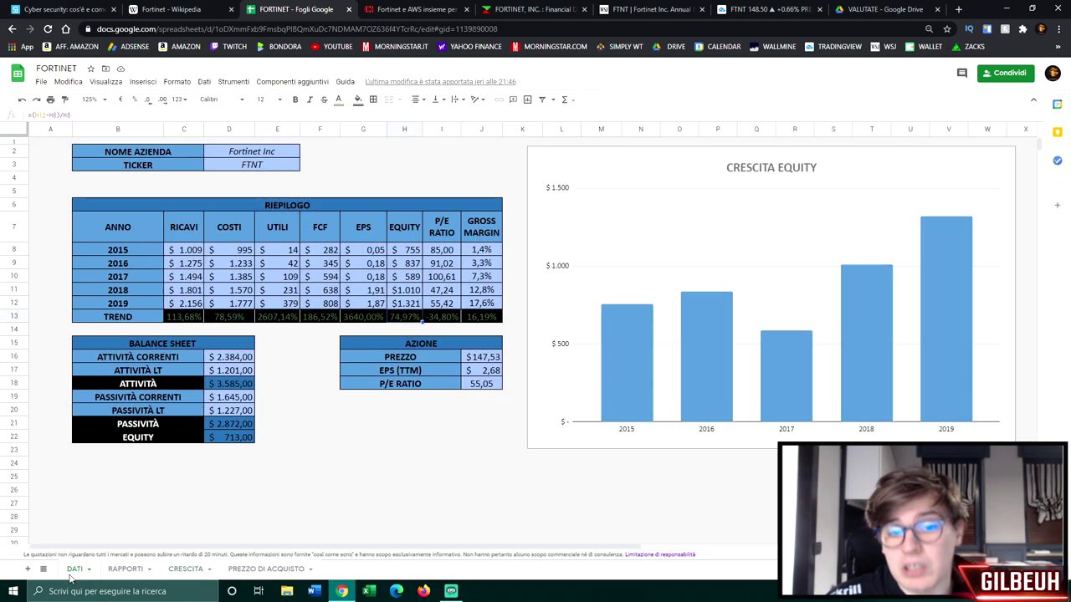
pyautogui.hotkey('ctrl', 'pagedown')
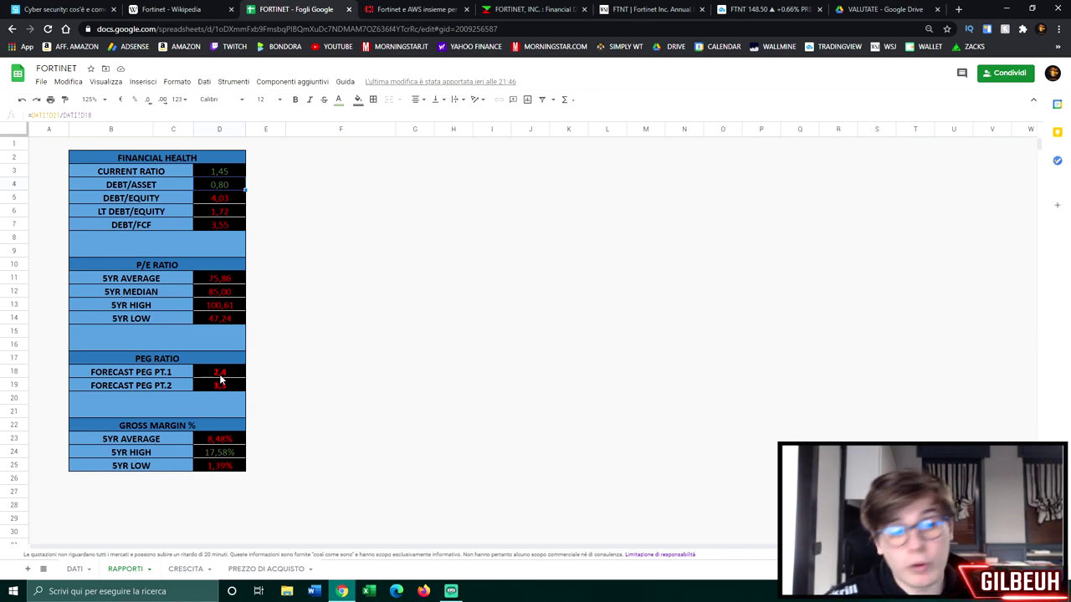
# Compare the average purchase prices in PREZZO DI ACQUISTO with the recent price action on the TradingView FTNT chart
pyautogui.click(268, 569)
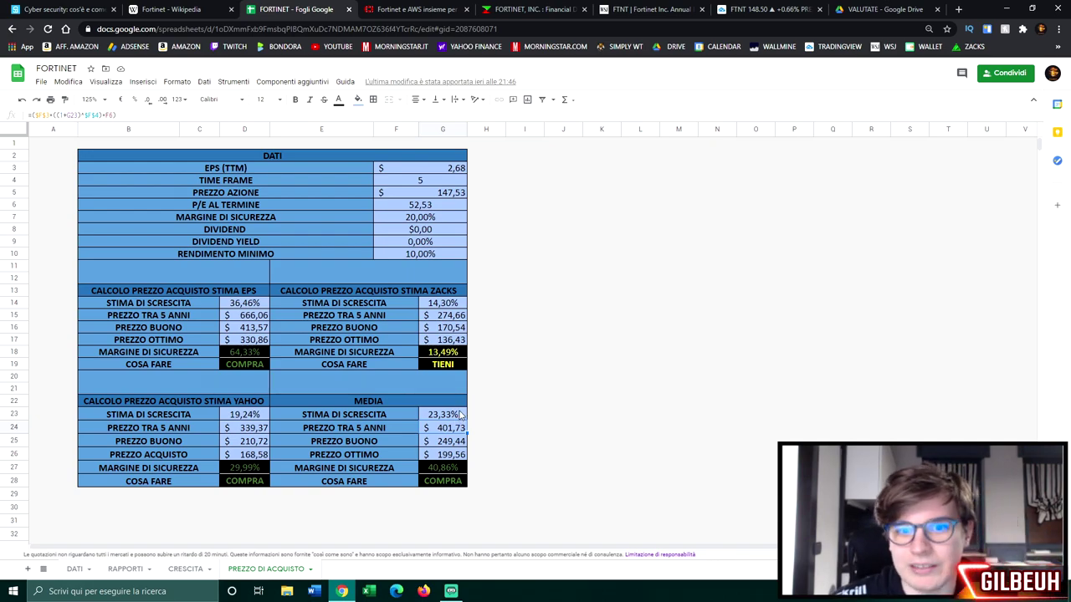
pyautogui.click(765, 9)
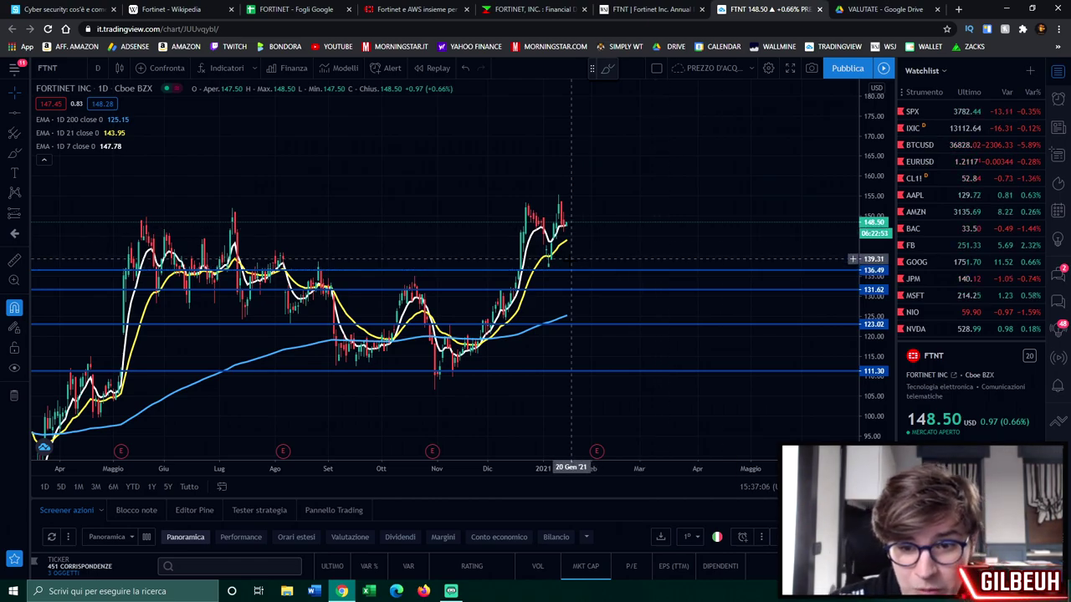
pyautogui.scroll(3, 536, 268)
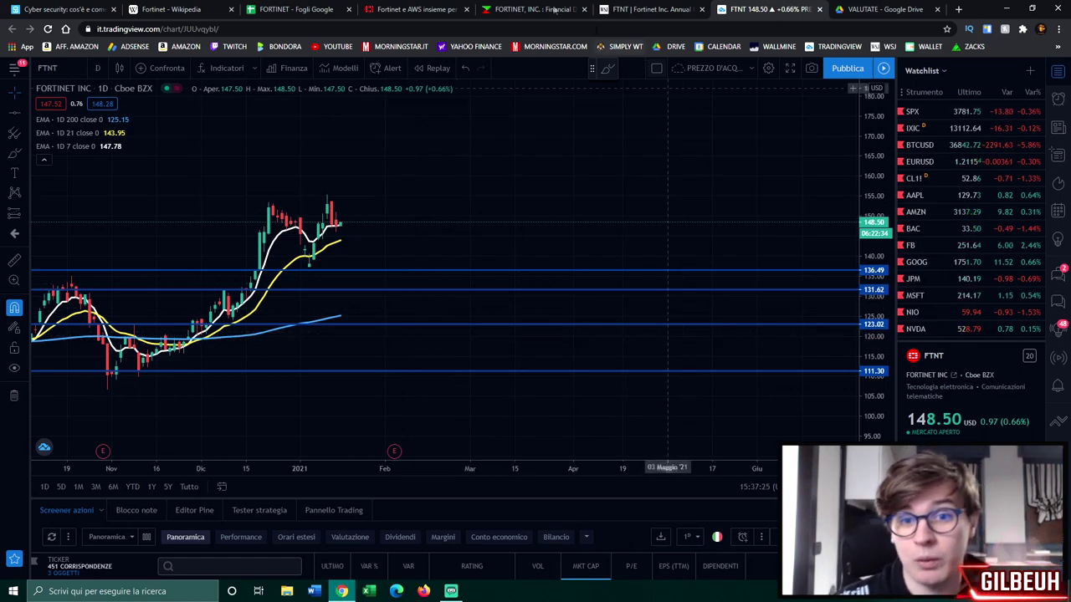
# Read the Fortinet press release about the AWS Next-Generation Firewall collaboration
pyautogui.click(412, 9)
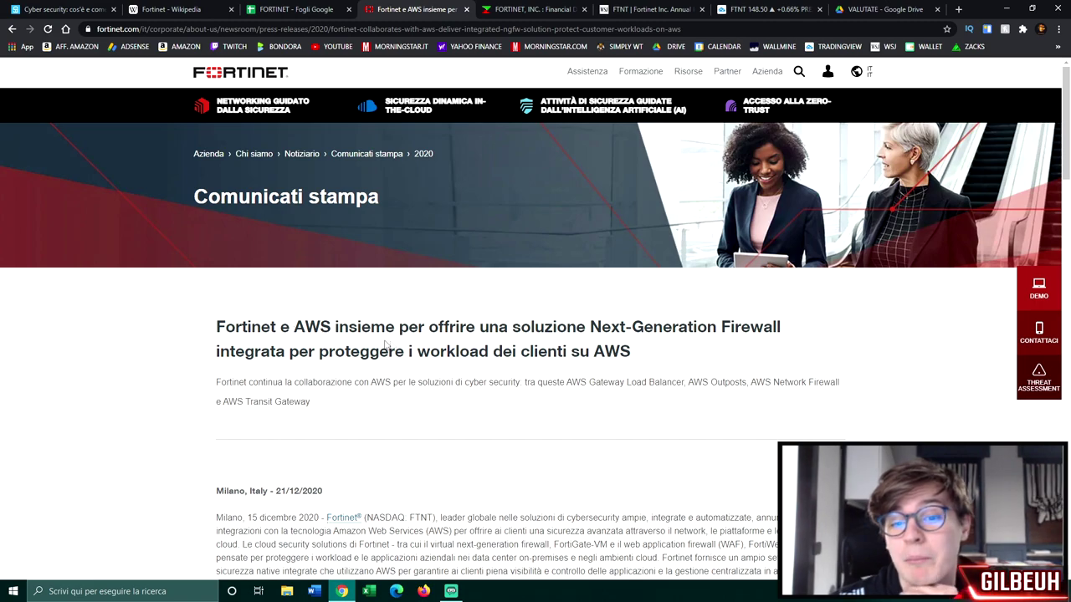
pyautogui.scroll(-1, 400, 342)
pyautogui.scroll(-1, 388, 325)
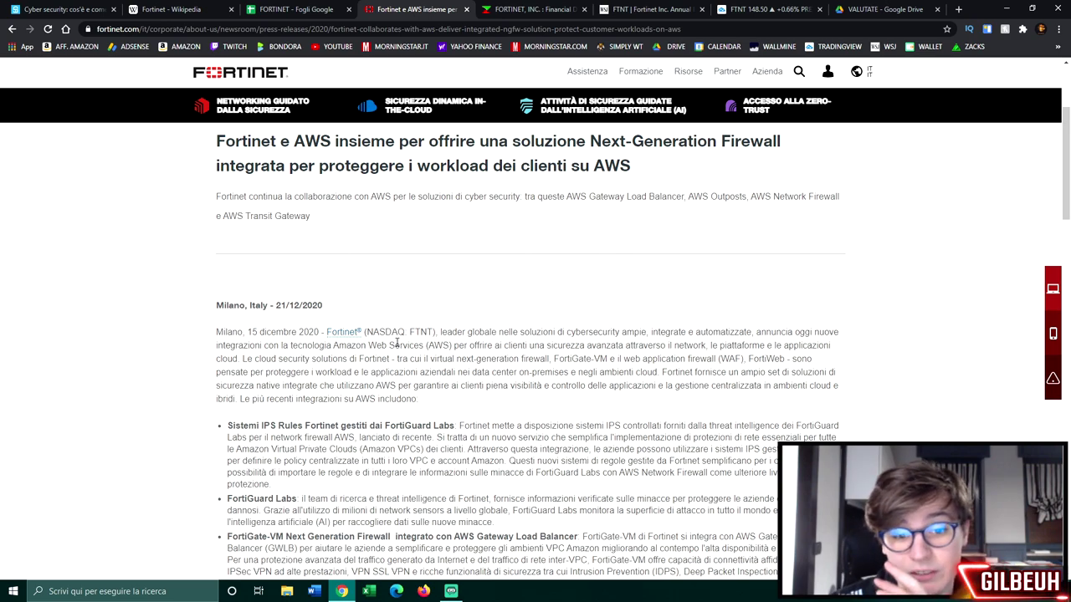
pyautogui.scroll(-1, 412, 384)
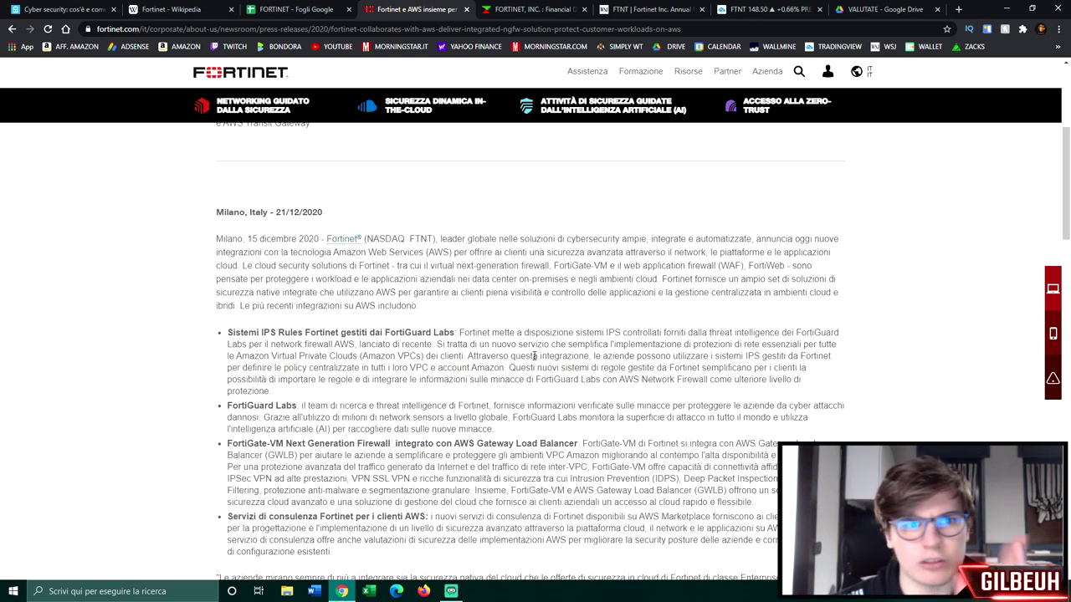
# Open Yahoo Finance in a new tab, look up FTNT and check Fortinet's market capitalization
pyautogui.click(958, 9)
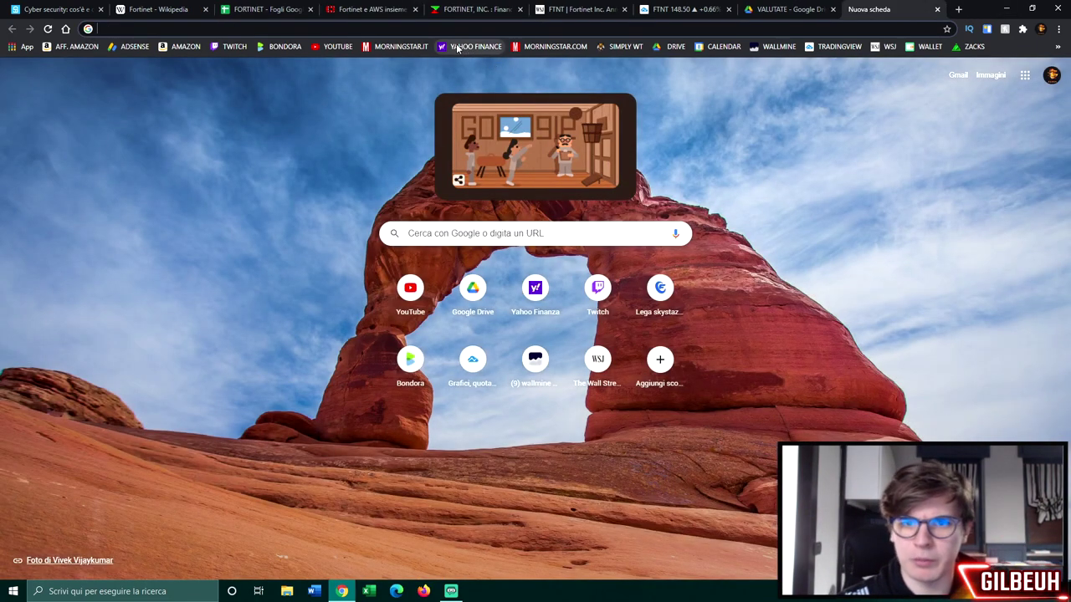
pyautogui.click(469, 47)
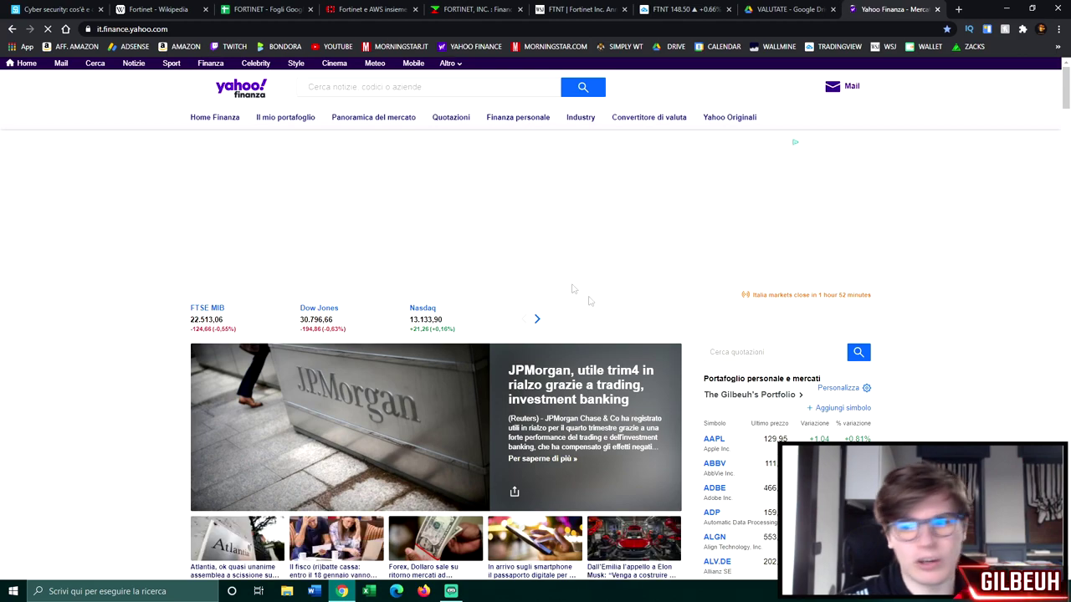
pyautogui.click(722, 351)
pyautogui.write('fft')
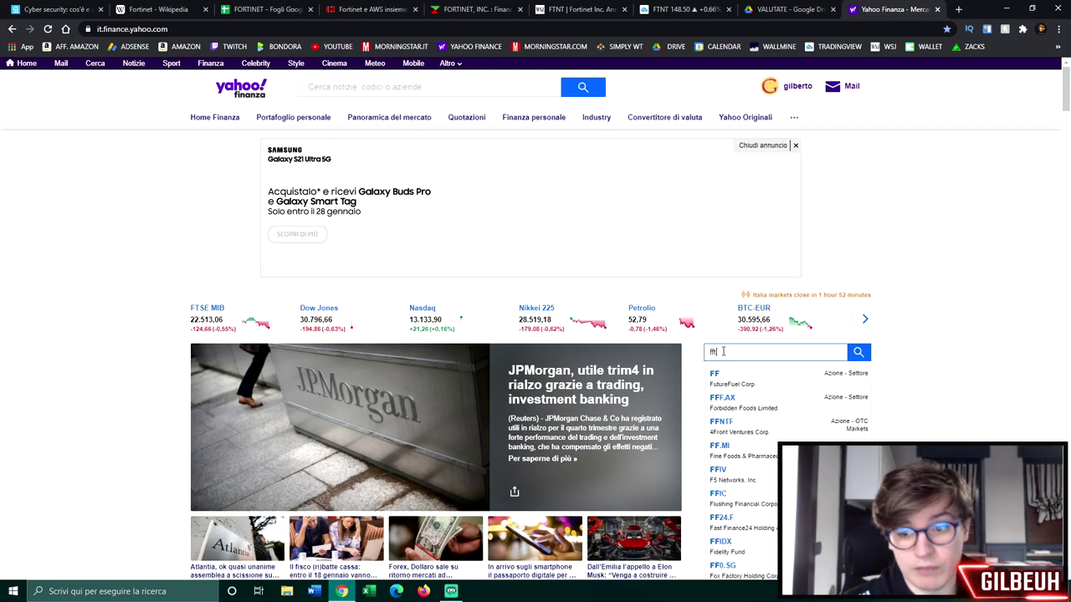
pyautogui.press('BackSpace')
pyautogui.press('BackSpace')
pyautogui.press('BackSpace')
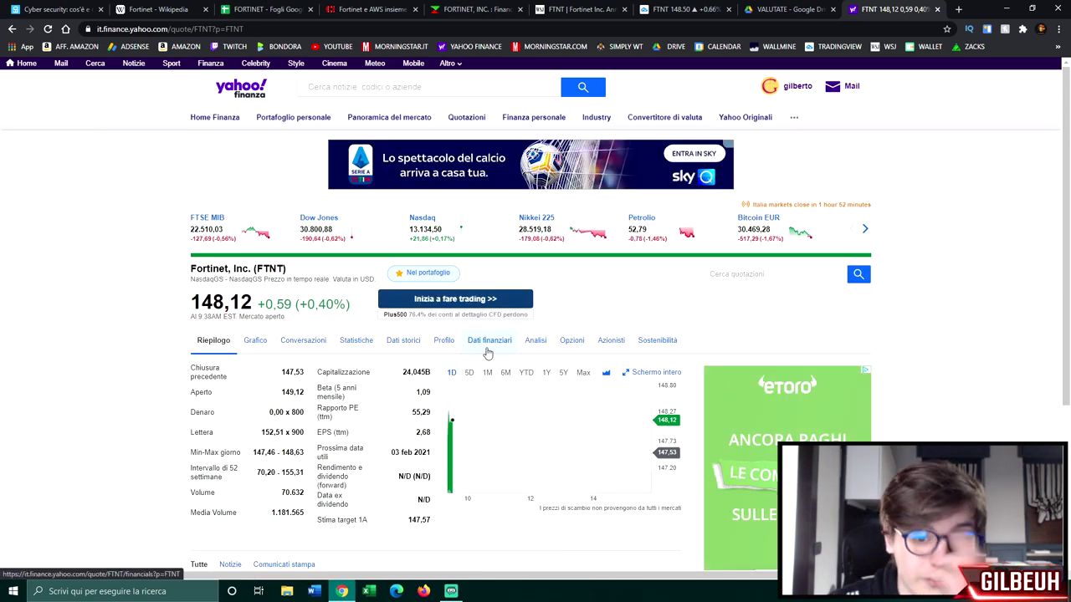
pyautogui.moveTo(402, 373); pyautogui.dragTo(431, 377)
pyautogui.click(430, 374)
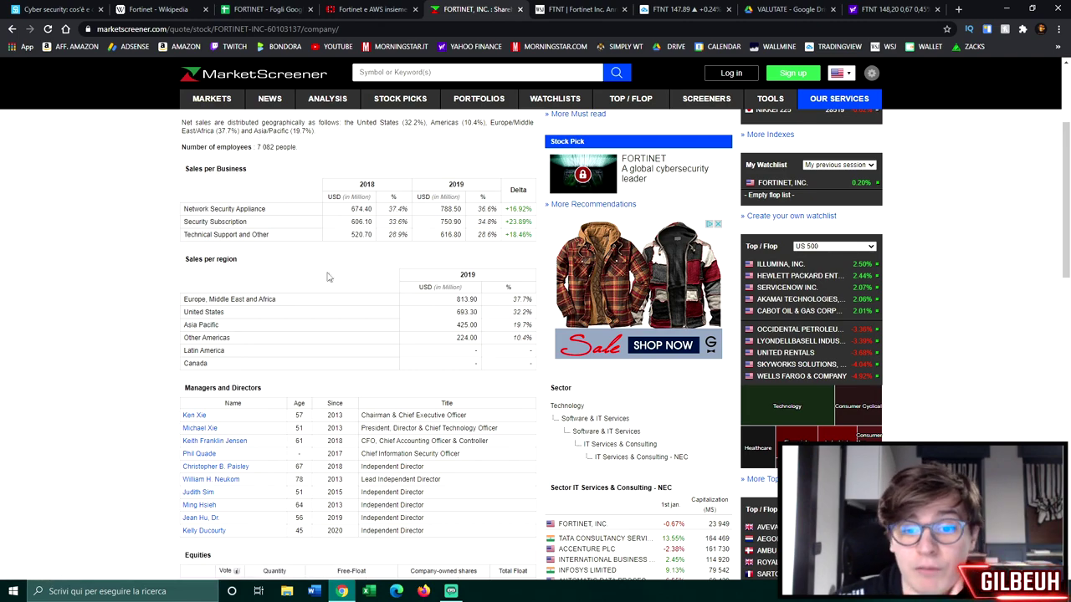
# Enlarge Fortinet's MarketScreener company page to 125% zoom
pyautogui.click(1059, 28)
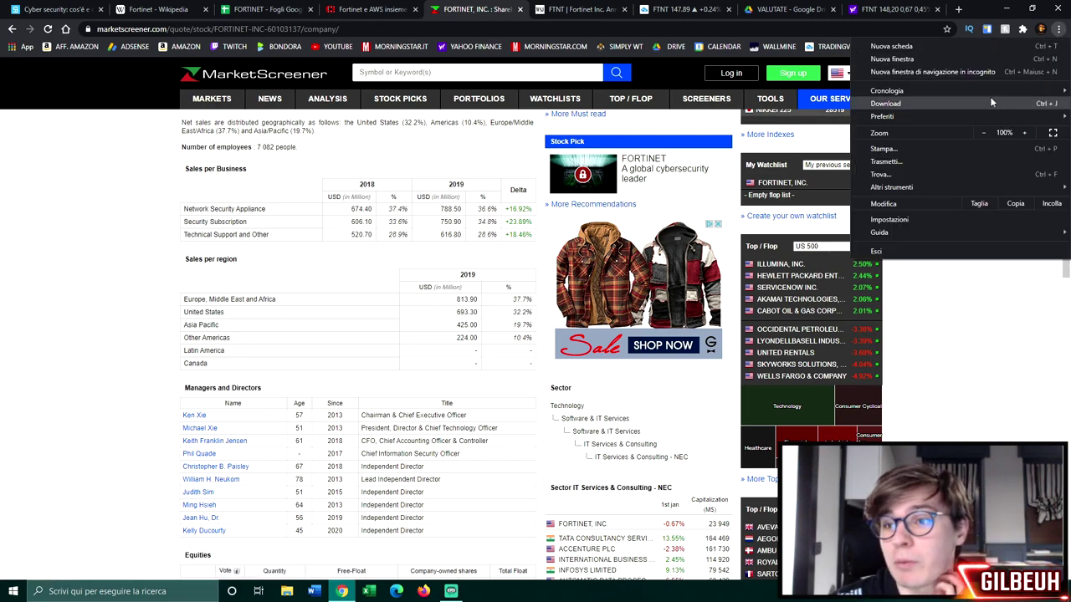
pyautogui.click(1021, 133)
pyautogui.click(1021, 132)
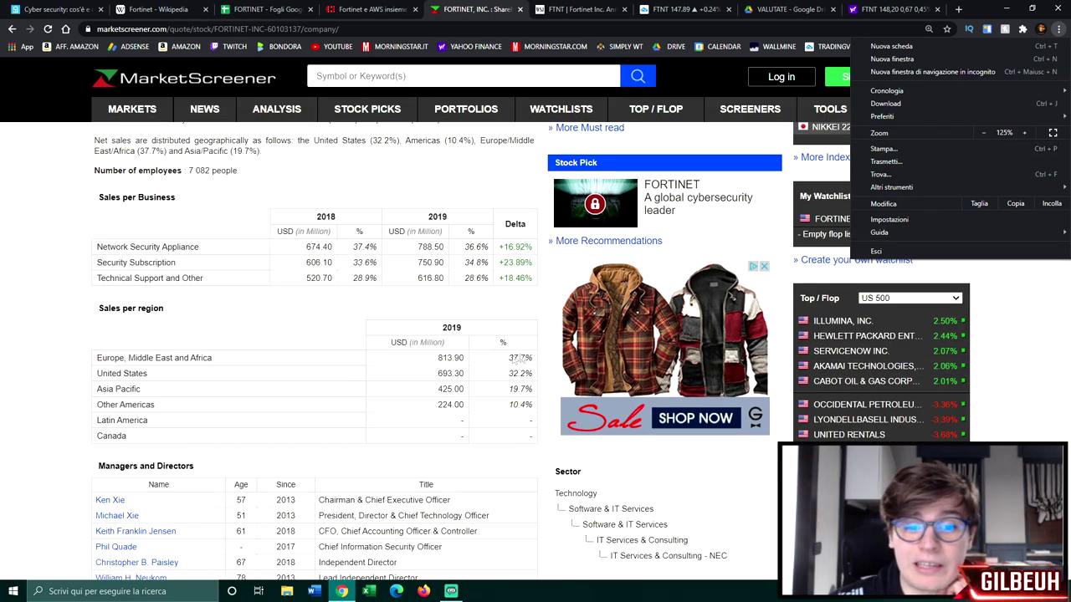
pyautogui.click(512, 362)
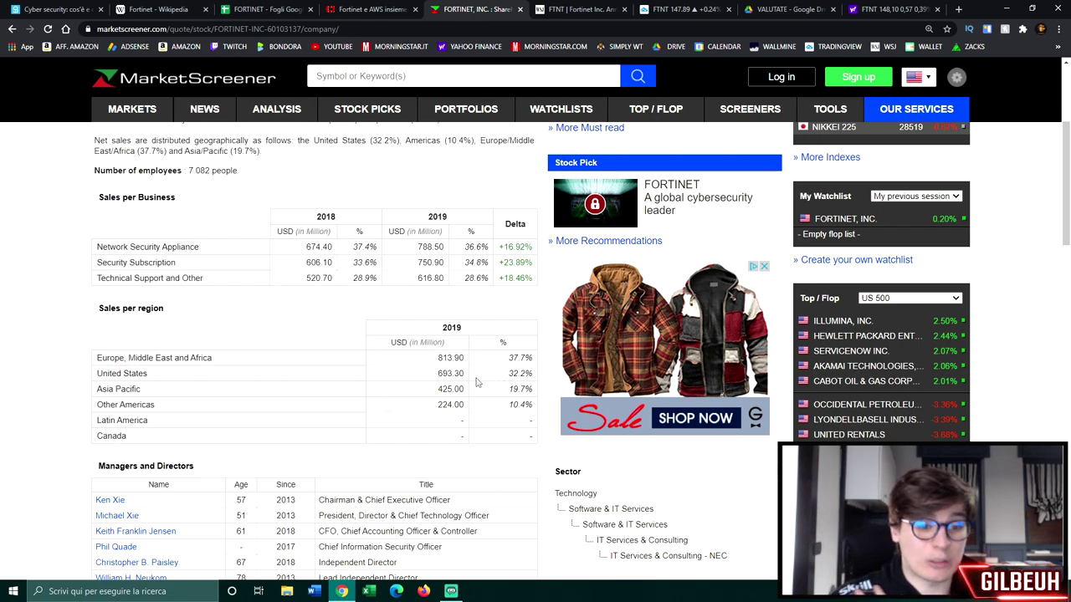
# Examine the Asia Pacific and Other Americas figures in Fortinet's 2019 sales-per-region table
pyautogui.moveTo(139, 387); pyautogui.dragTo(67, 377)
pyautogui.click(525, 389)
pyautogui.moveTo(516, 389); pyautogui.dragTo(548, 392)
pyautogui.click(302, 401)
pyautogui.moveTo(148, 396); pyautogui.dragTo(86, 399)
pyautogui.click(131, 391)
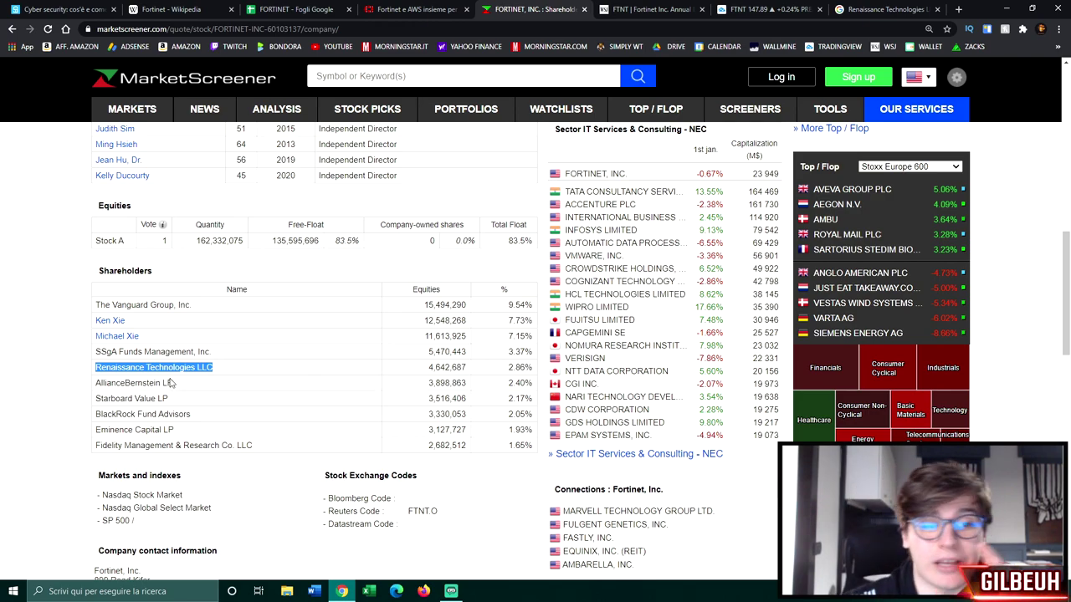
# Highlight Renaissance Technologies LLC in Fortinet's shareholders table
pyautogui.moveTo(240, 368); pyautogui.dragTo(84, 372)
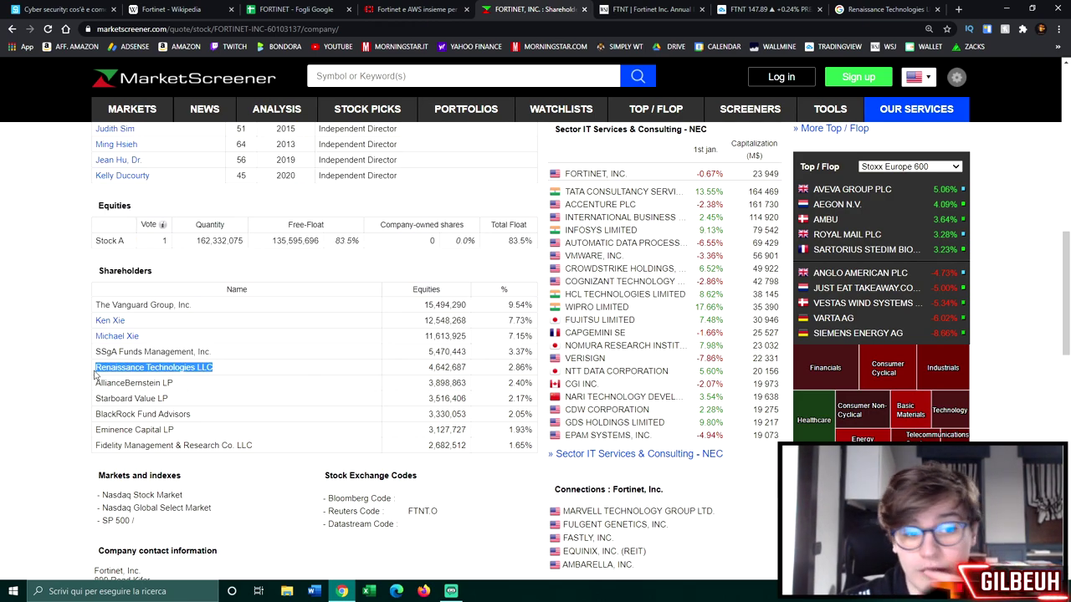
# Clear the shareholder highlight and view Fortinet's company contact information and brand portfolio
pyautogui.click(166, 379)
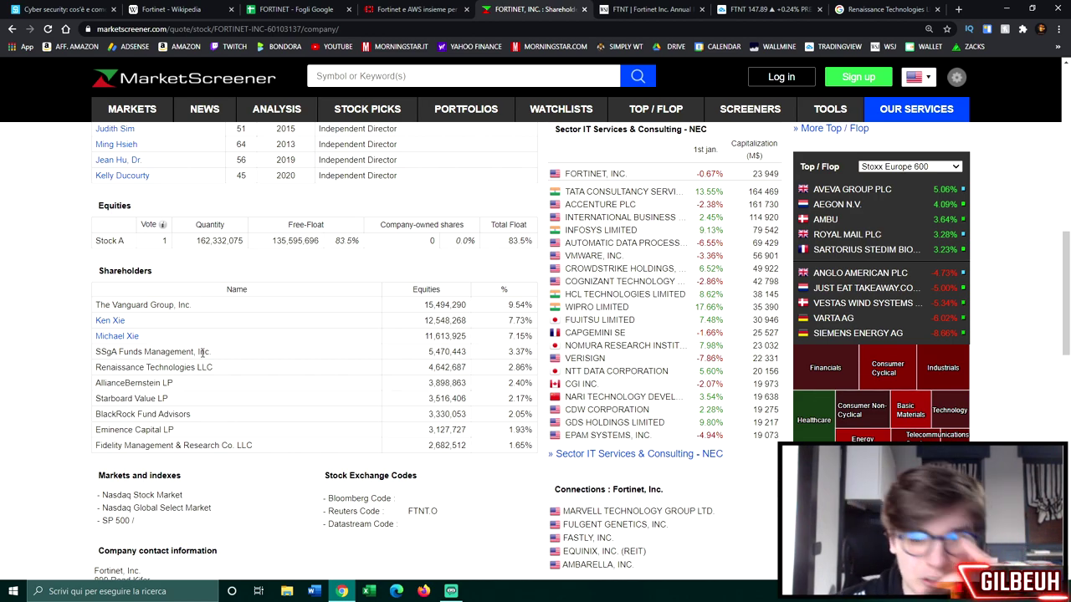
pyautogui.scroll(-5, 287, 346)
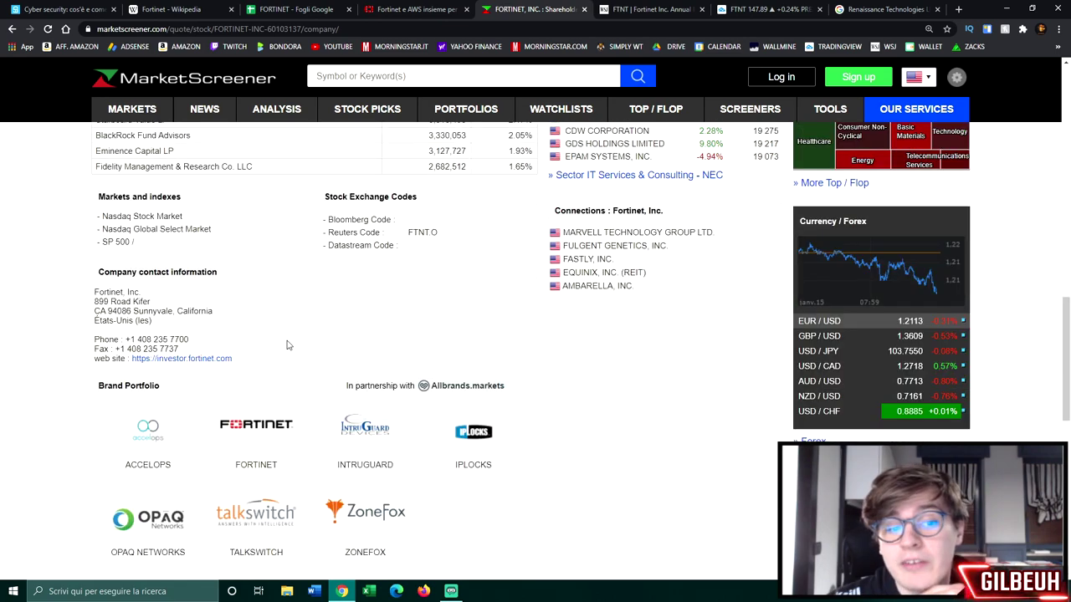
# Revisit the FTNT price chart, the purchase-price spreadsheet and the Fortinet Wikipedia article
pyautogui.hotkey('ctrl', 'Tab')
pyautogui.hotkey('ctrl', 'Tab')
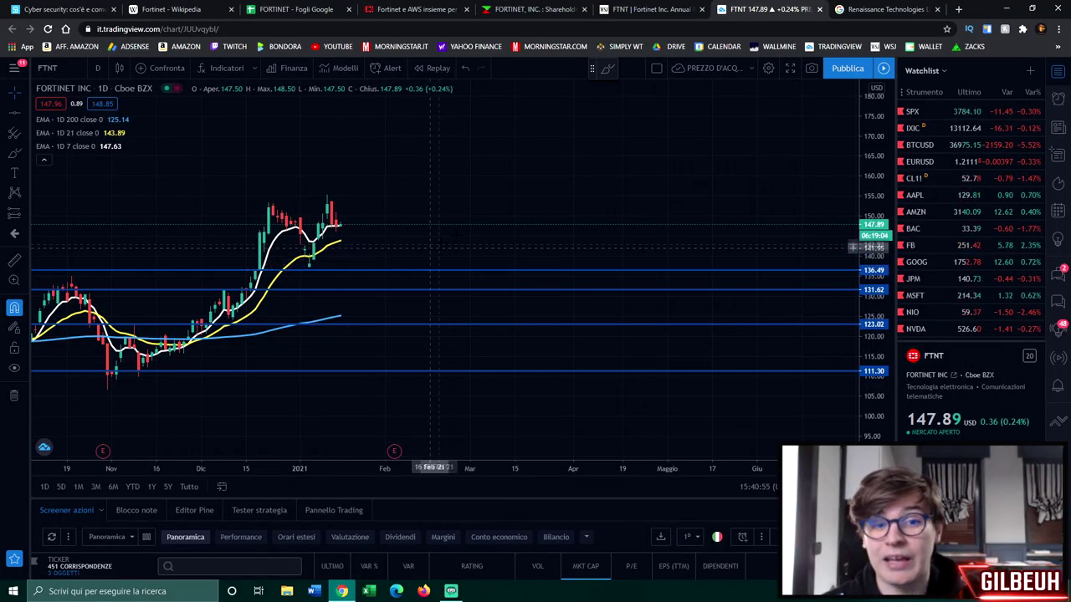
pyautogui.click(297, 9)
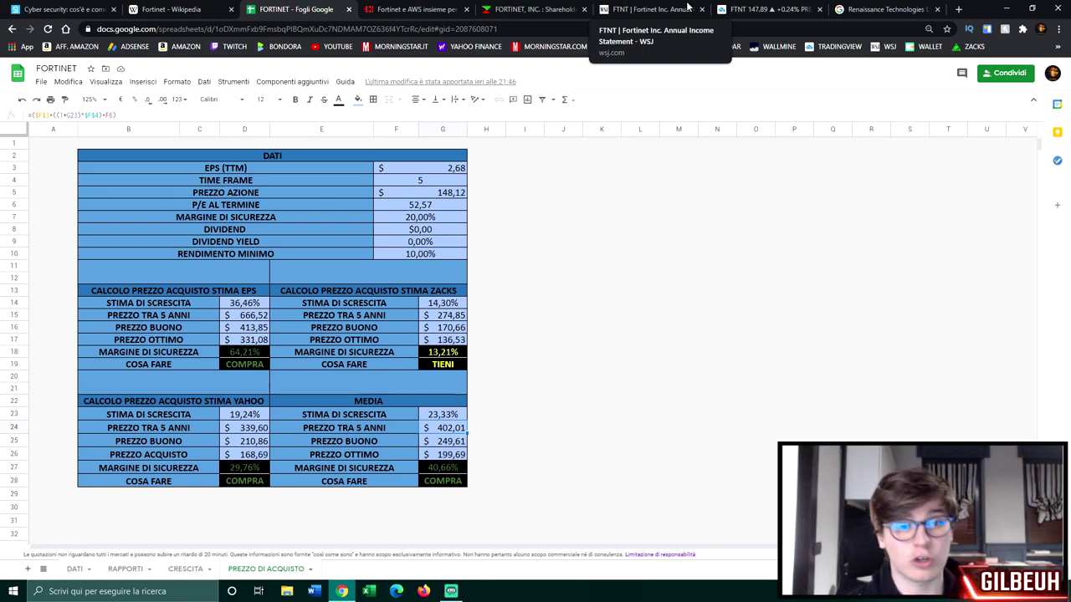
pyautogui.click(226, 8)
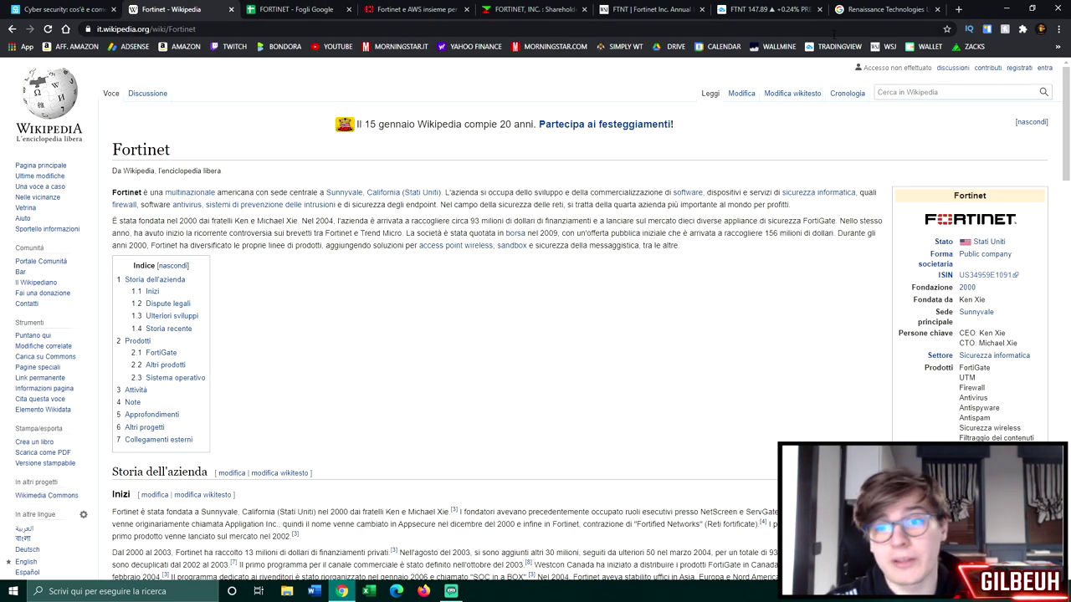
# Open the Wall Street Journal site in a new tab, search for ftnt and open the Fortinet Inc. quote page
pyautogui.click(958, 9)
pyautogui.click(885, 47)
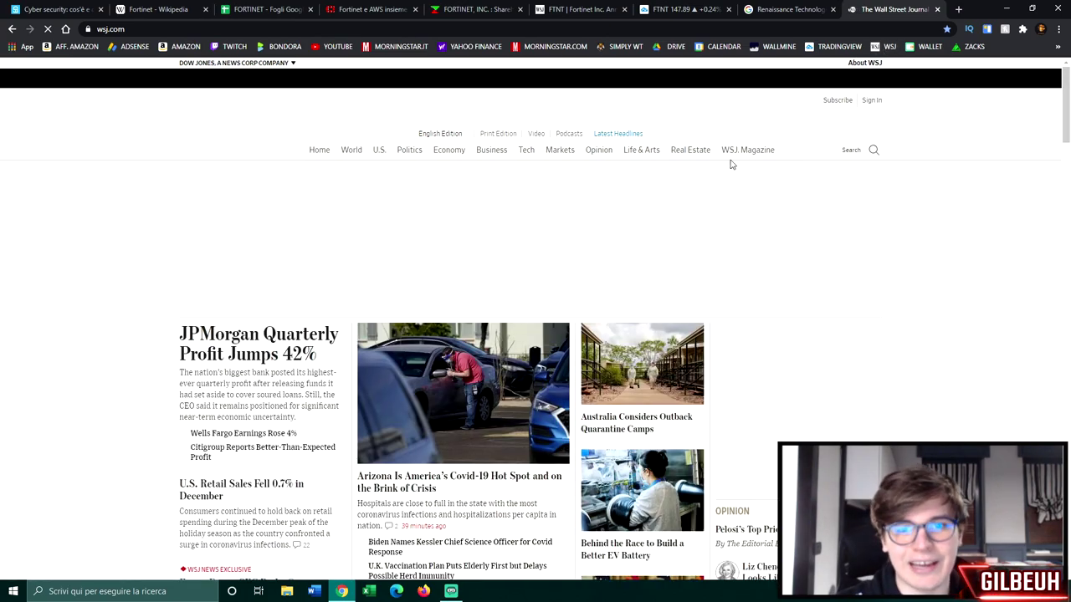
pyautogui.click(870, 156)
pyautogui.write('ftnt')
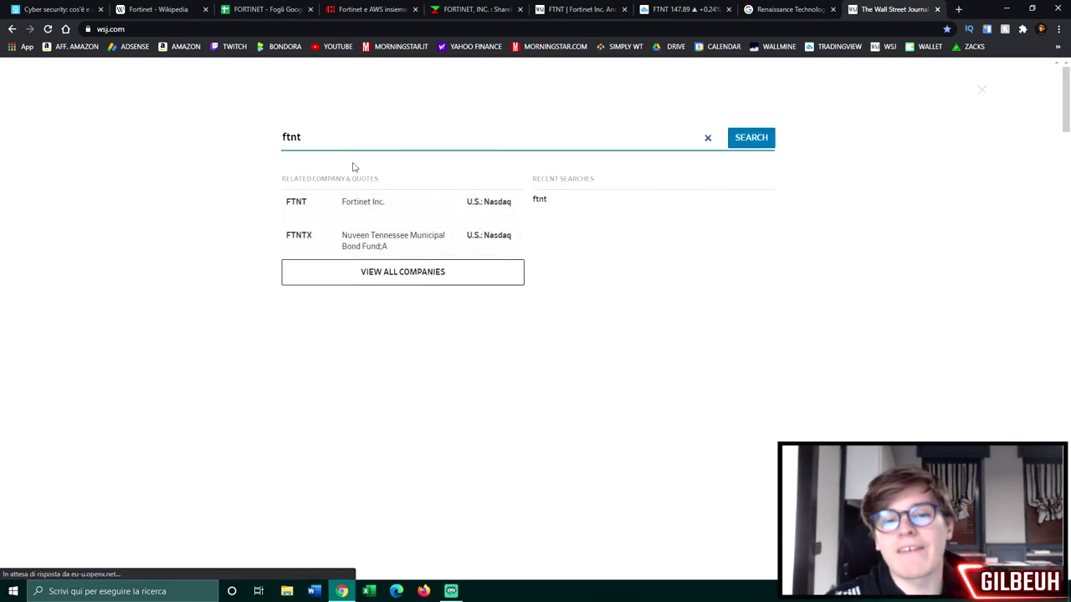
pyautogui.click(371, 202)
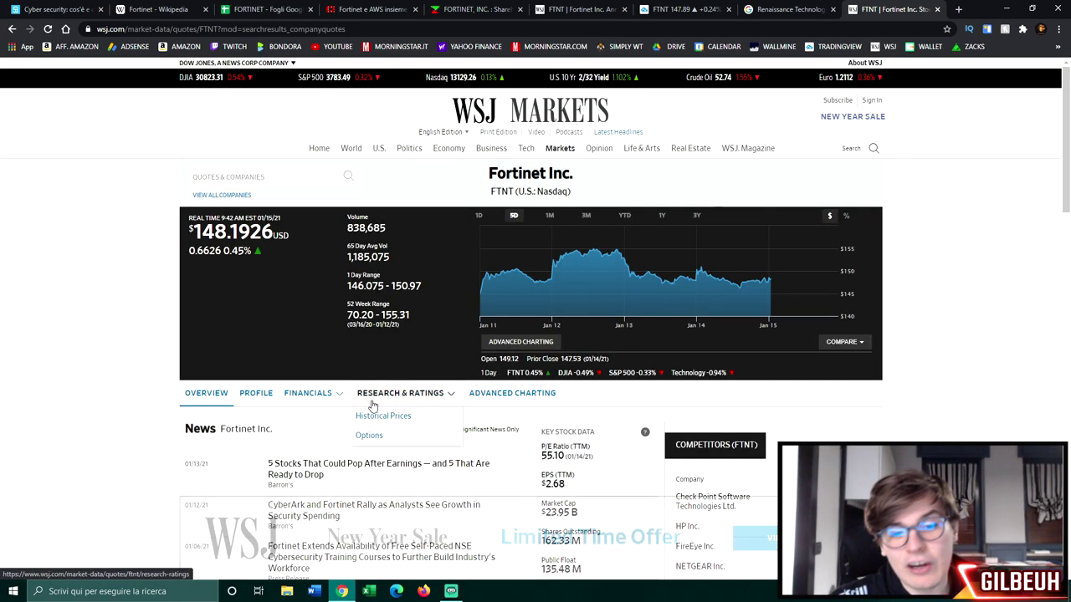
# Open Fortinet's annual income statement and compare the Sales/Revenue figures for 2016 and 2019
pyautogui.moveTo(309, 395)
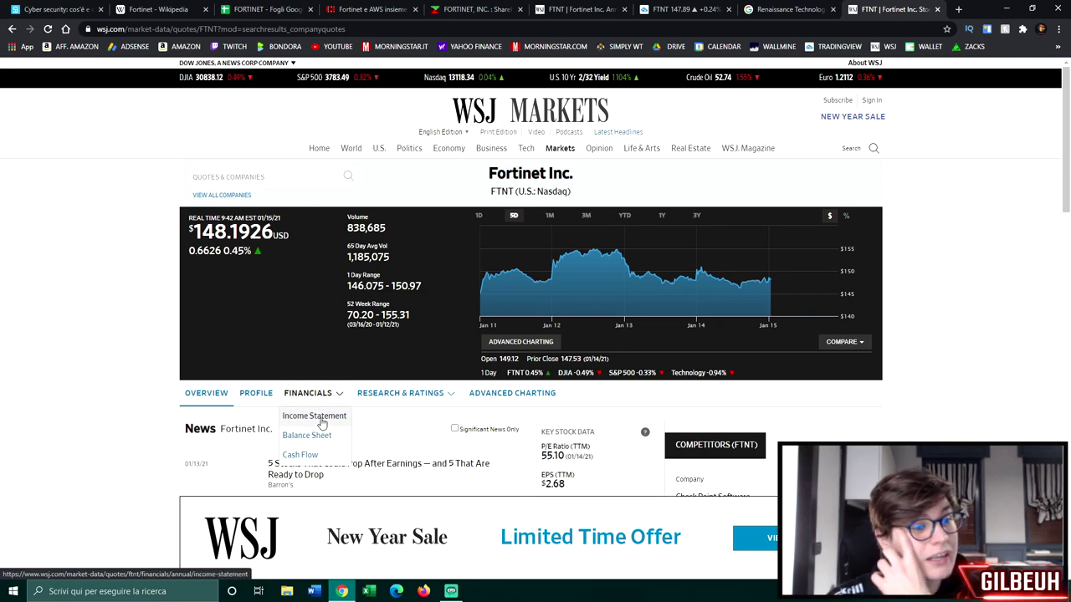
pyautogui.click(322, 424)
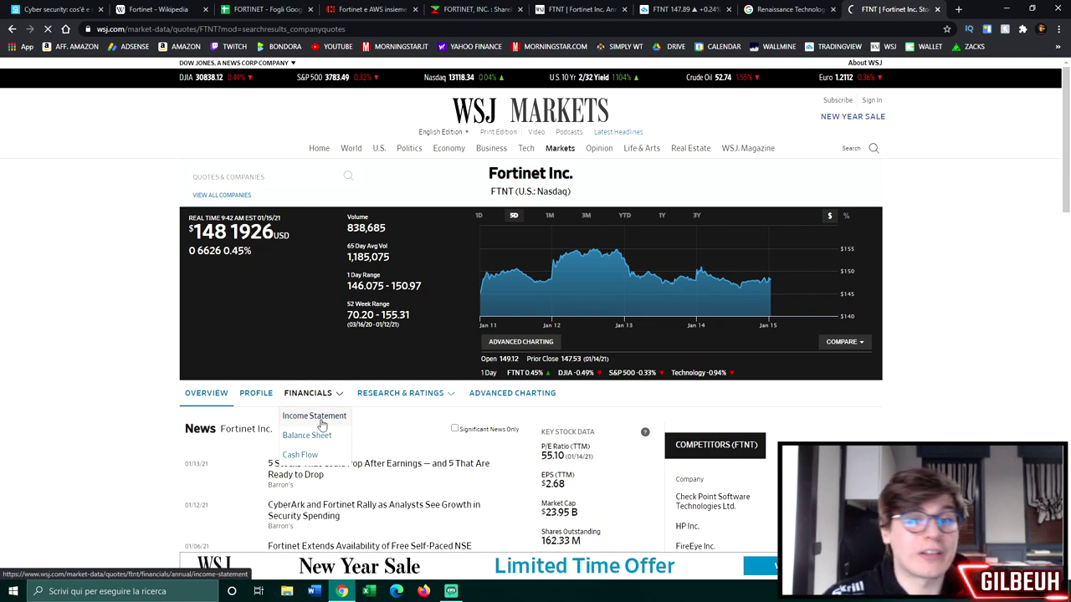
pyautogui.scroll(-3, 328, 425)
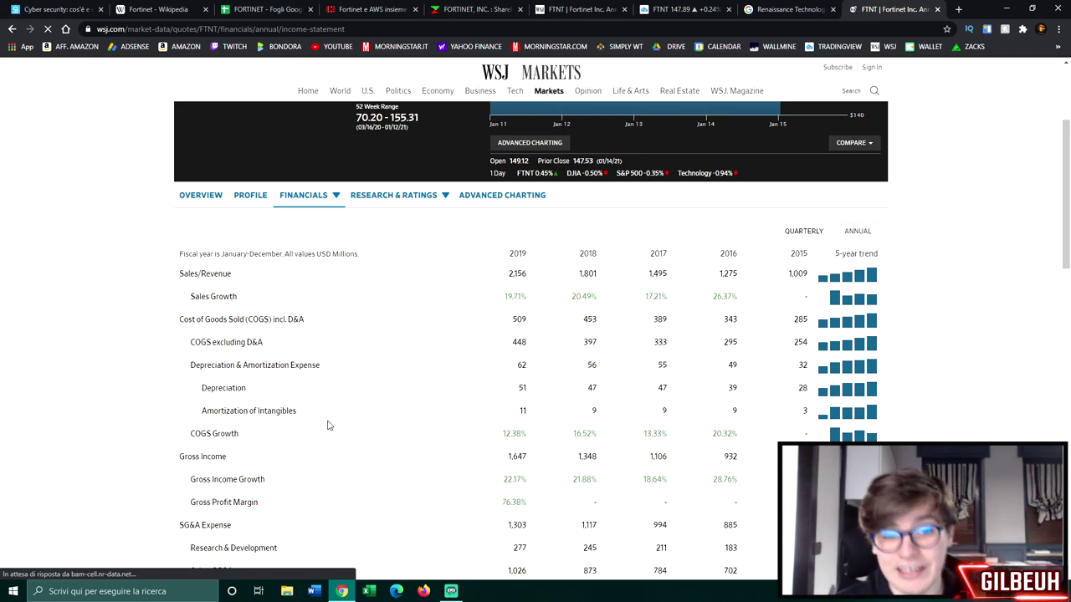
pyautogui.doubleClick(723, 276)
pyautogui.click(727, 312)
pyautogui.doubleClick(516, 275)
pyautogui.click(528, 286)
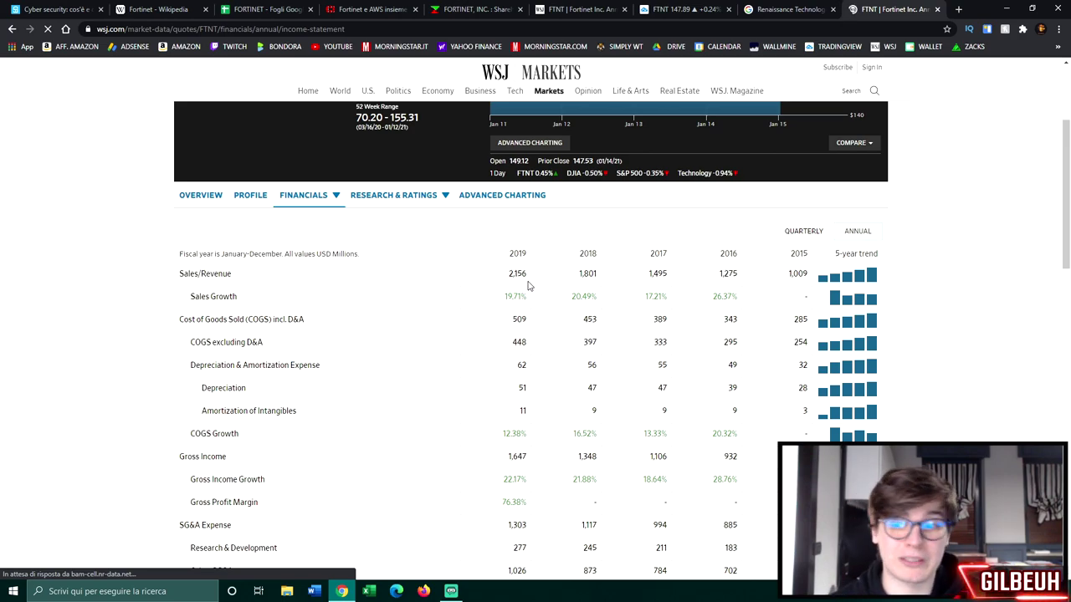
# Examine the Sales Growth percentages for 2016 to 2019 and the COGS Growth row for 2019
pyautogui.scroll(-1, 756, 330)
pyautogui.doubleClick(724, 205)
pyautogui.click(648, 212)
pyautogui.moveTo(634, 208); pyautogui.dragTo(741, 209)
pyautogui.doubleClick(584, 204)
pyautogui.moveTo(529, 340); pyautogui.dragTo(189, 341)
pyautogui.doubleClick(515, 203)
pyautogui.click(500, 310)
# Examine the Research & Development expense in the income statement for each year from 2015 to 2019
pyautogui.scroll(-2, 490, 394)
pyautogui.doubleClick(519, 269)
pyautogui.click(575, 316)
pyautogui.doubleClick(589, 268)
pyautogui.click(599, 316)
pyautogui.doubleClick(800, 269)
pyautogui.doubleClick(730, 269)
pyautogui.doubleClick(661, 269)
pyautogui.doubleClick(590, 269)
pyautogui.click(516, 271)
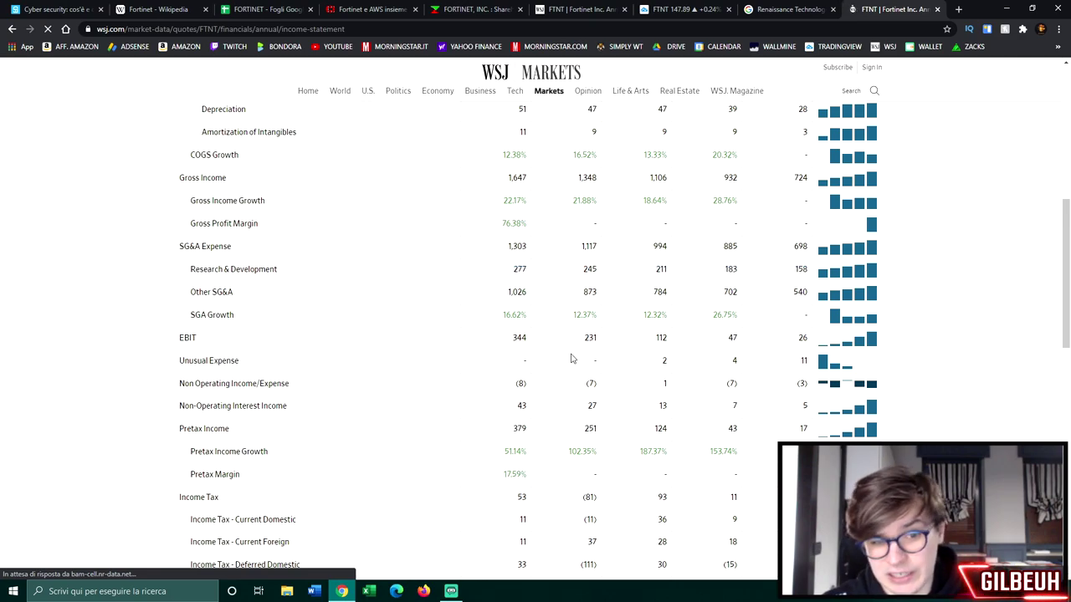
# Review the Net Income rows and check Pretax Income for 2015 and 2016
pyautogui.scroll(-1, 572, 359)
pyautogui.scroll(-2, 410, 356)
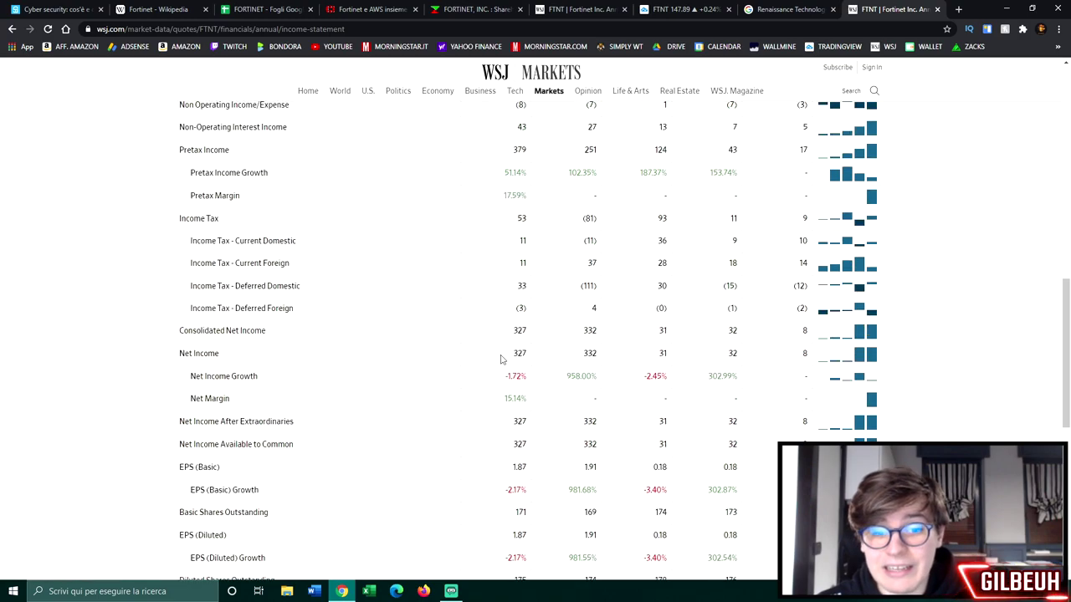
pyautogui.scroll(1, 494, 360)
pyautogui.doubleClick(800, 244)
pyautogui.doubleClick(732, 243)
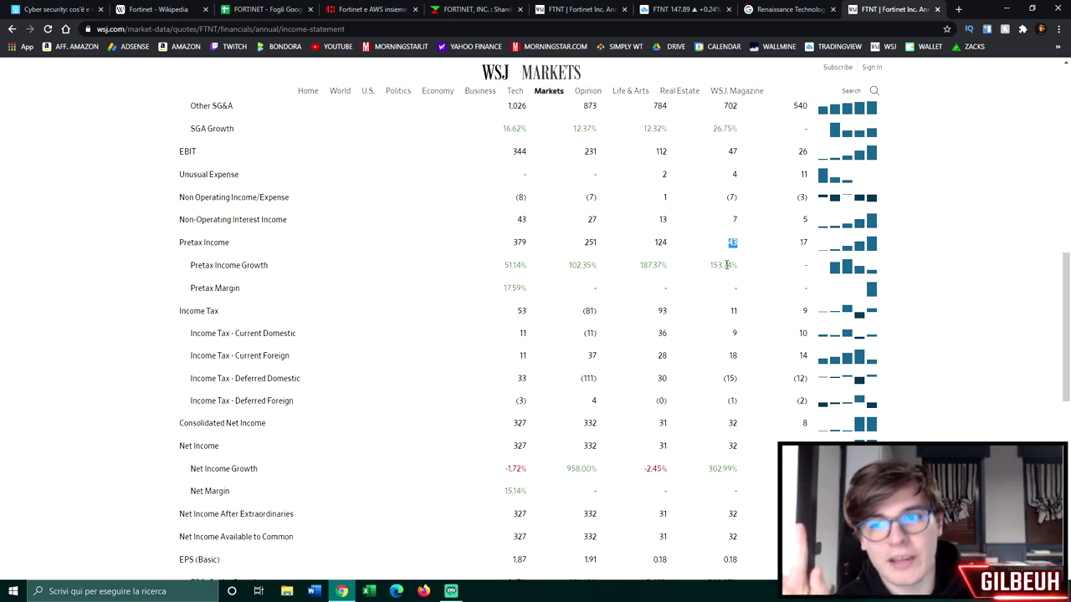
pyautogui.scroll(-1, 575, 198)
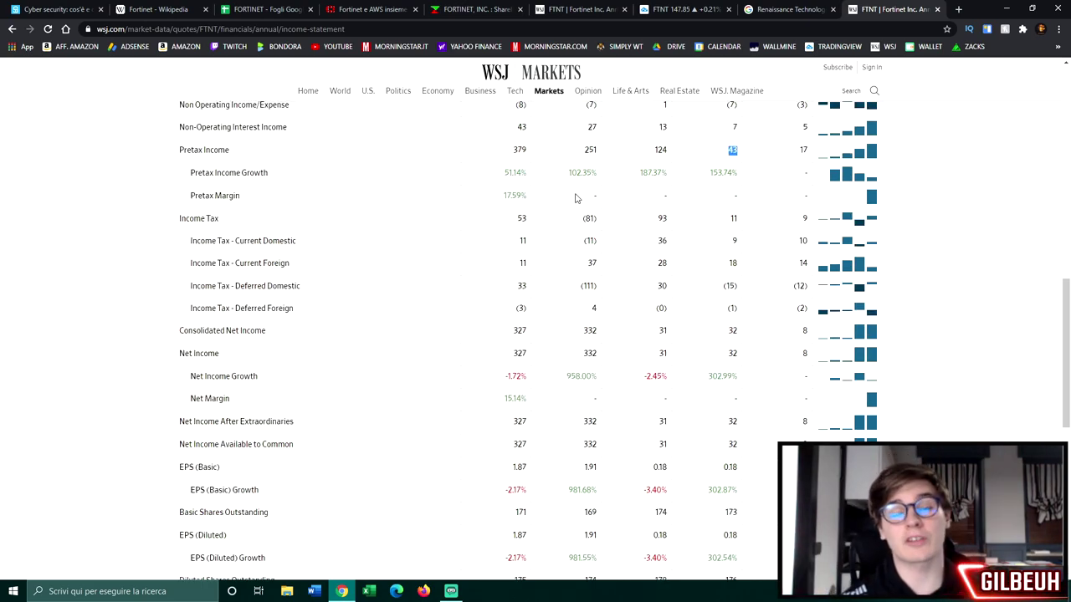